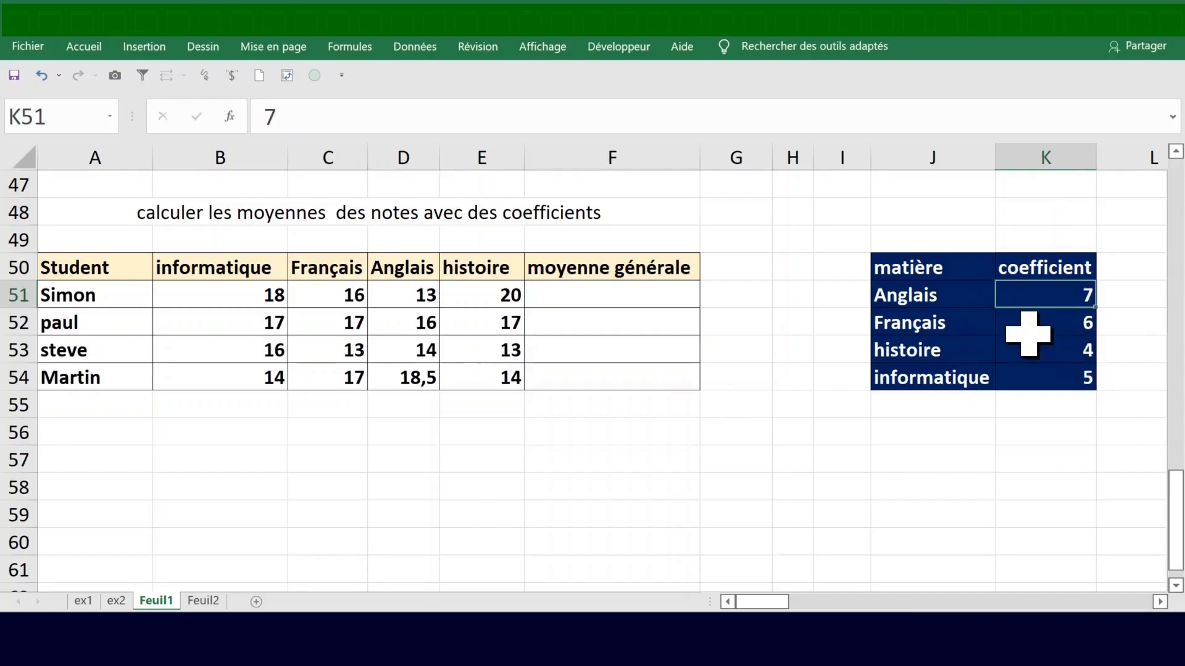
- Examine the subject coefficients, the student grades table and the empty moyenne générale column
left_click(1057, 353)
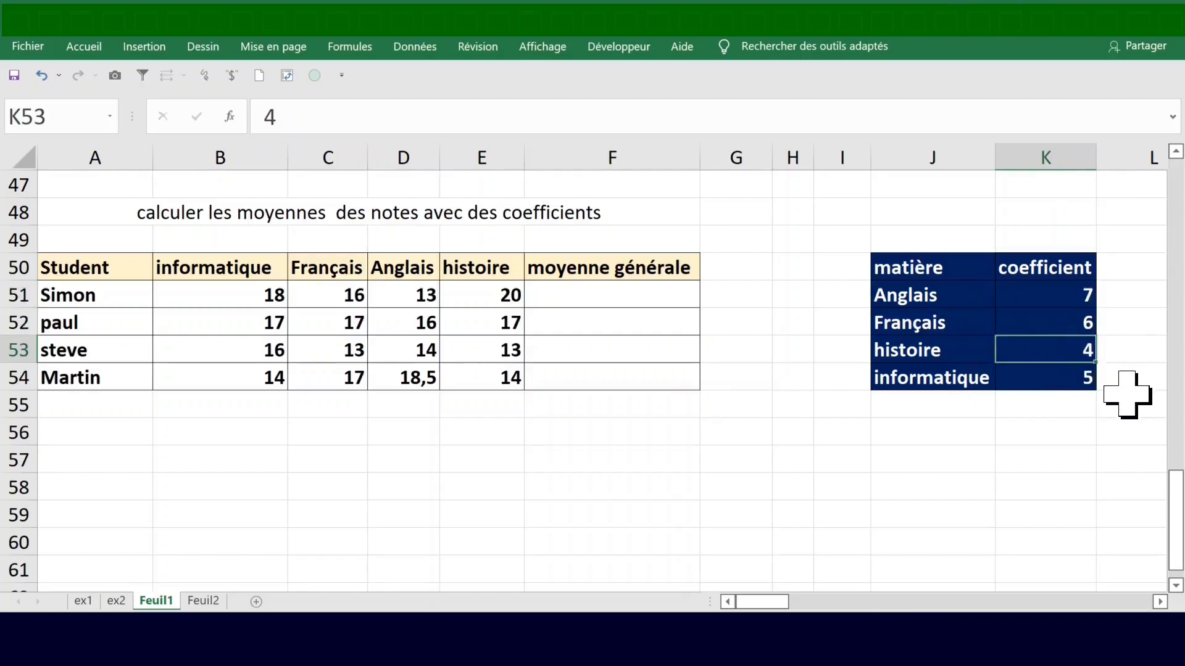
left_click(1056, 383)
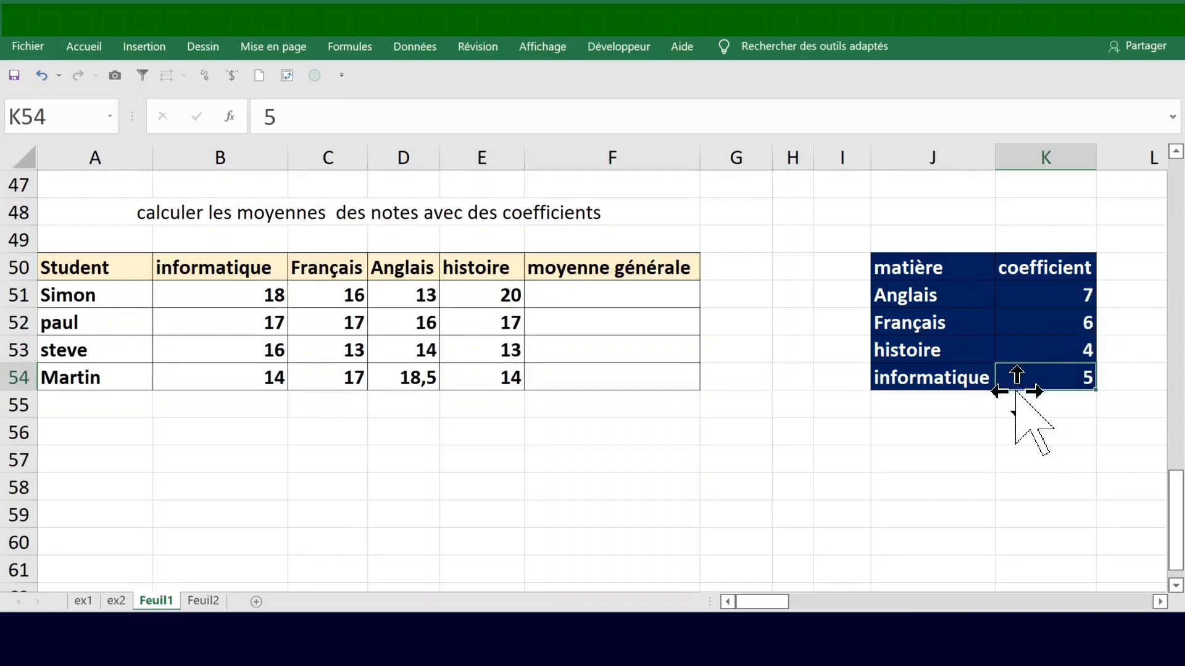
left_click_drag(283, 301, 460, 376)
left_click_drag(110, 307, 110, 371)
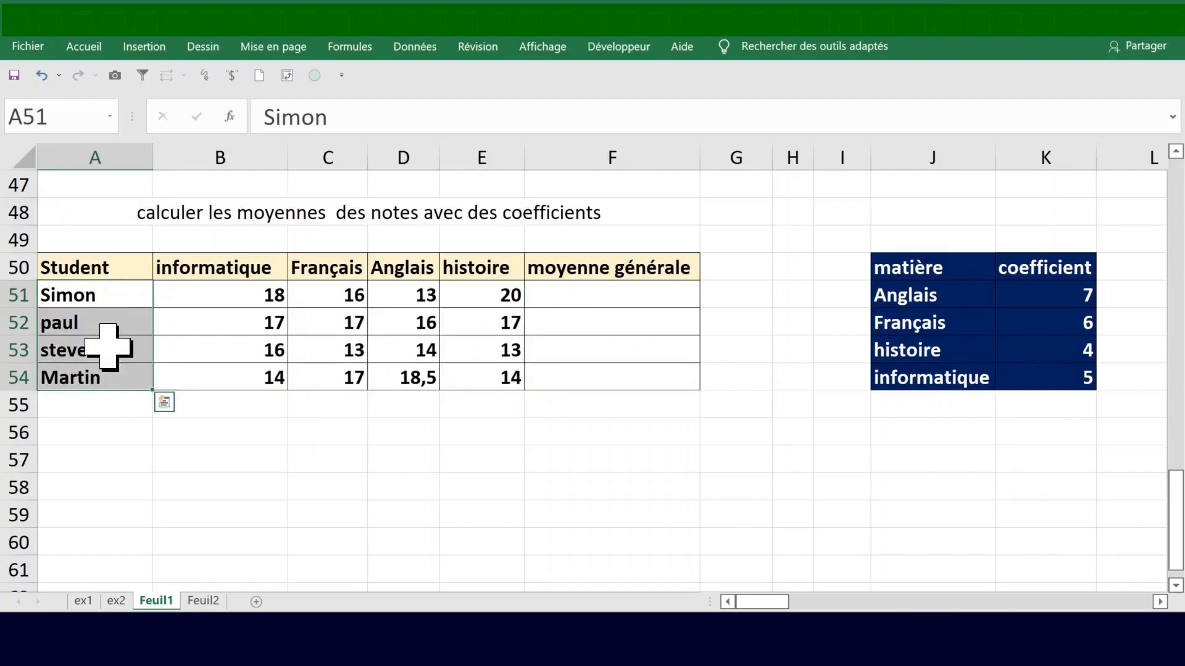
left_click(254, 276)
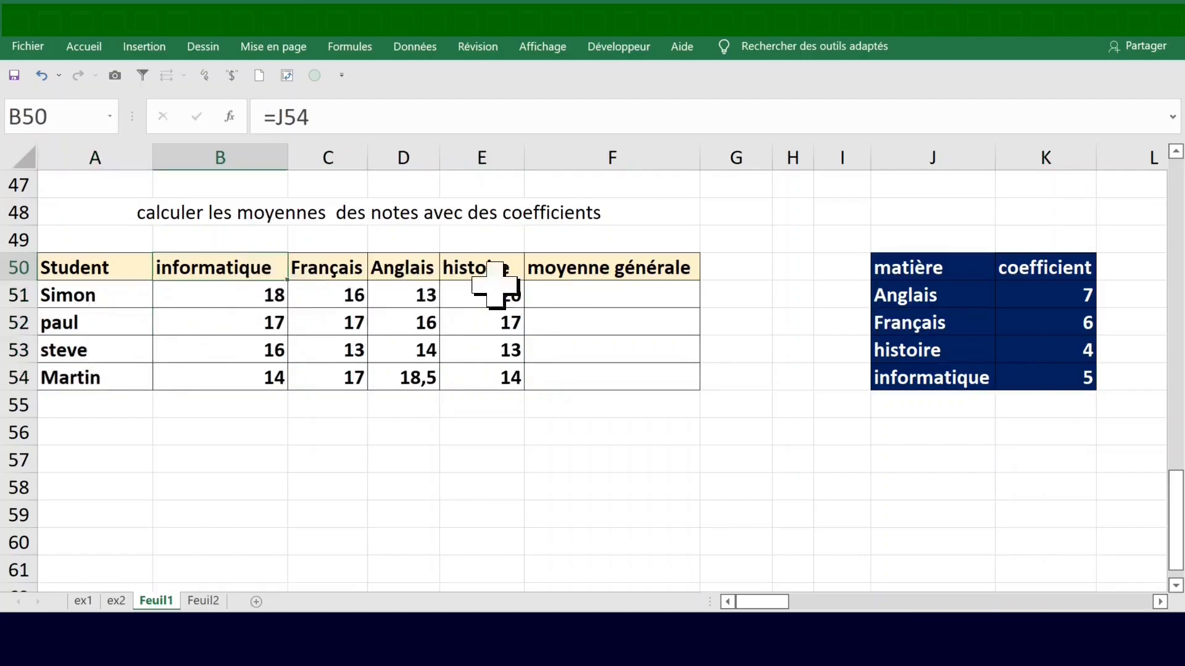
left_click(598, 291)
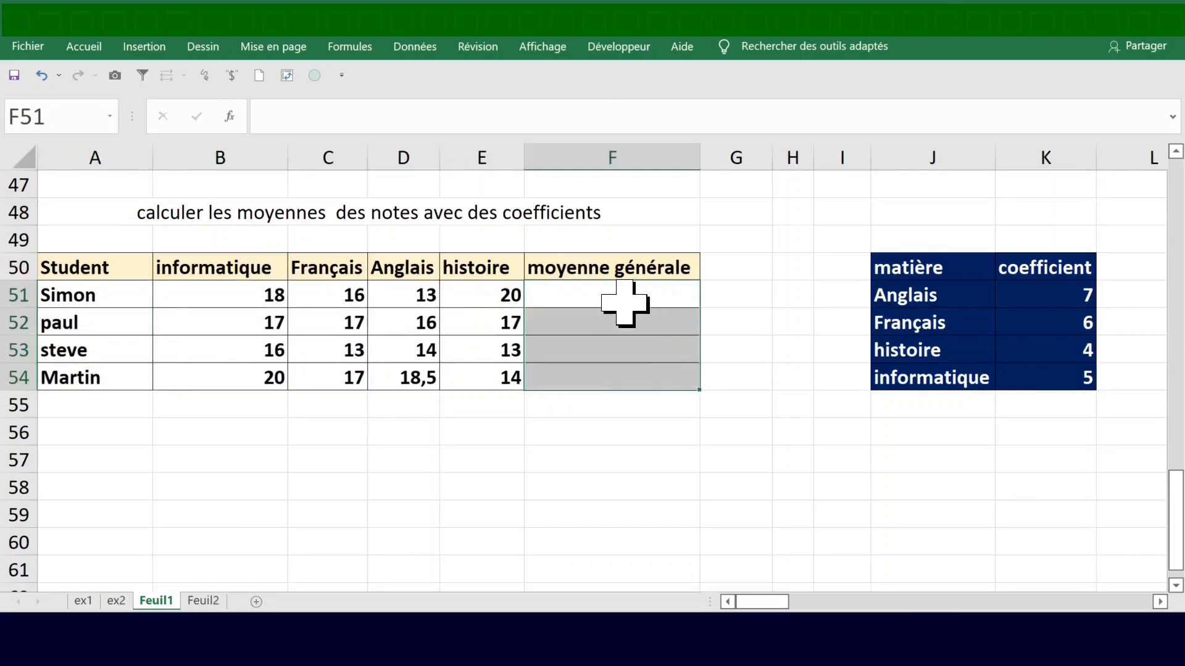
left_click(620, 300)
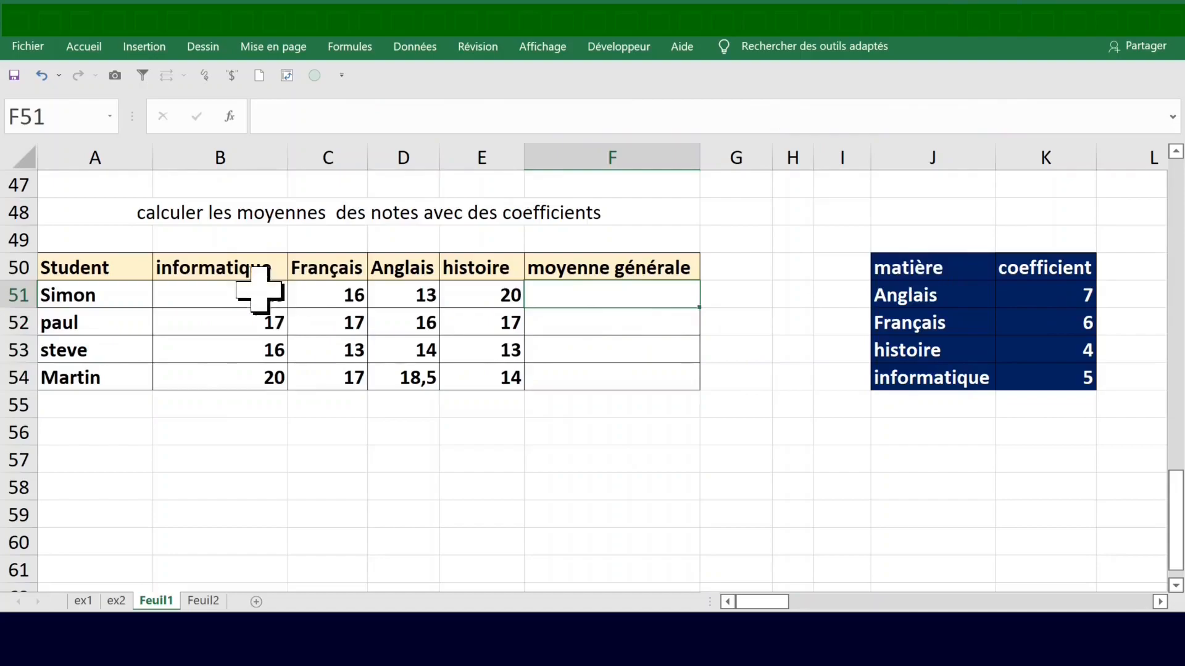
- Label the row above the grades table by entering "coefficient" in cell A49
left_click(212, 265)
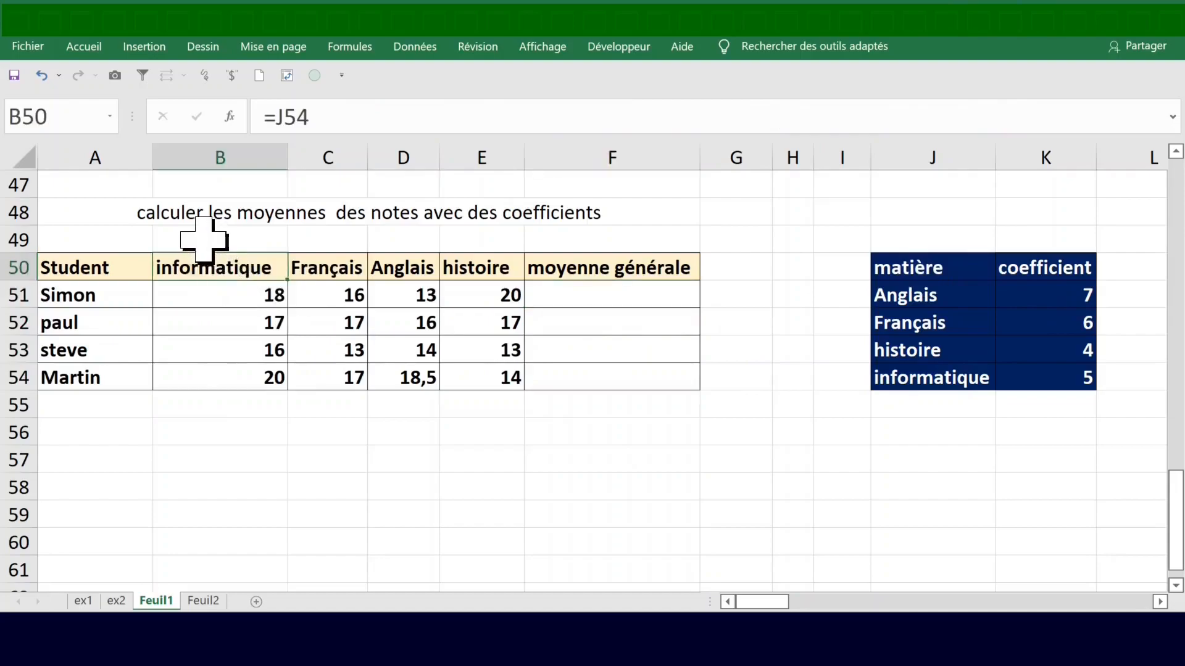
key("Up")
key("Left")
type("coefficient")
left_click(252, 266)
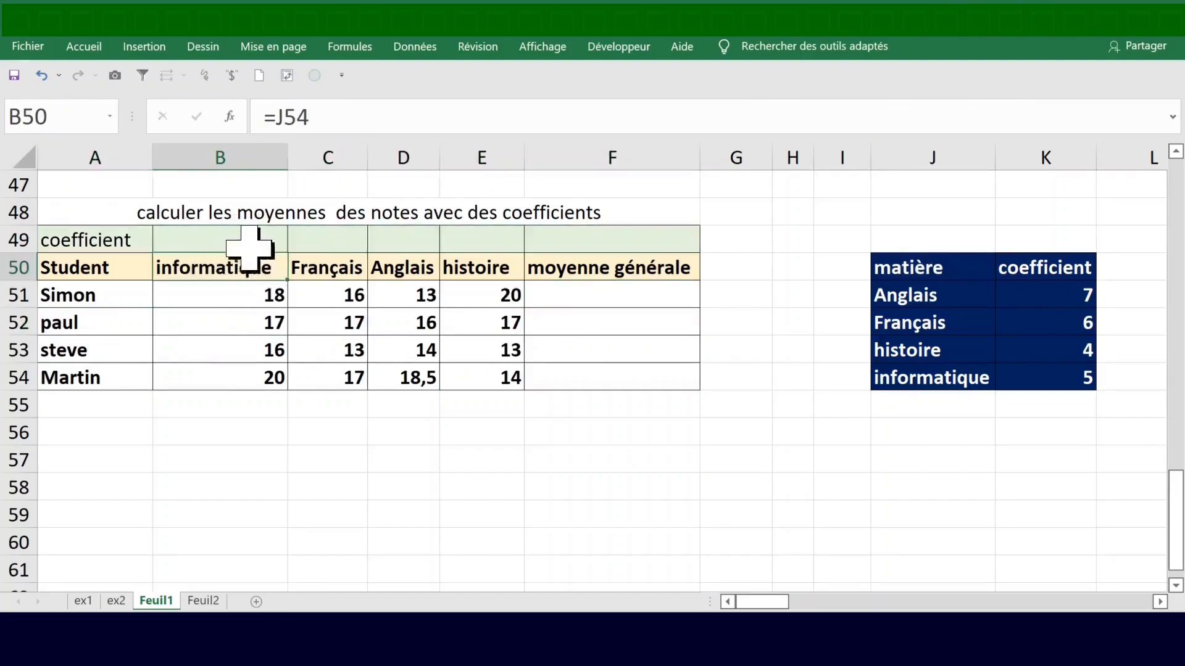
- Start a RECHERCHEV formula in B49 with the informatique header in B50 as the lookup value
left_click(226, 240)
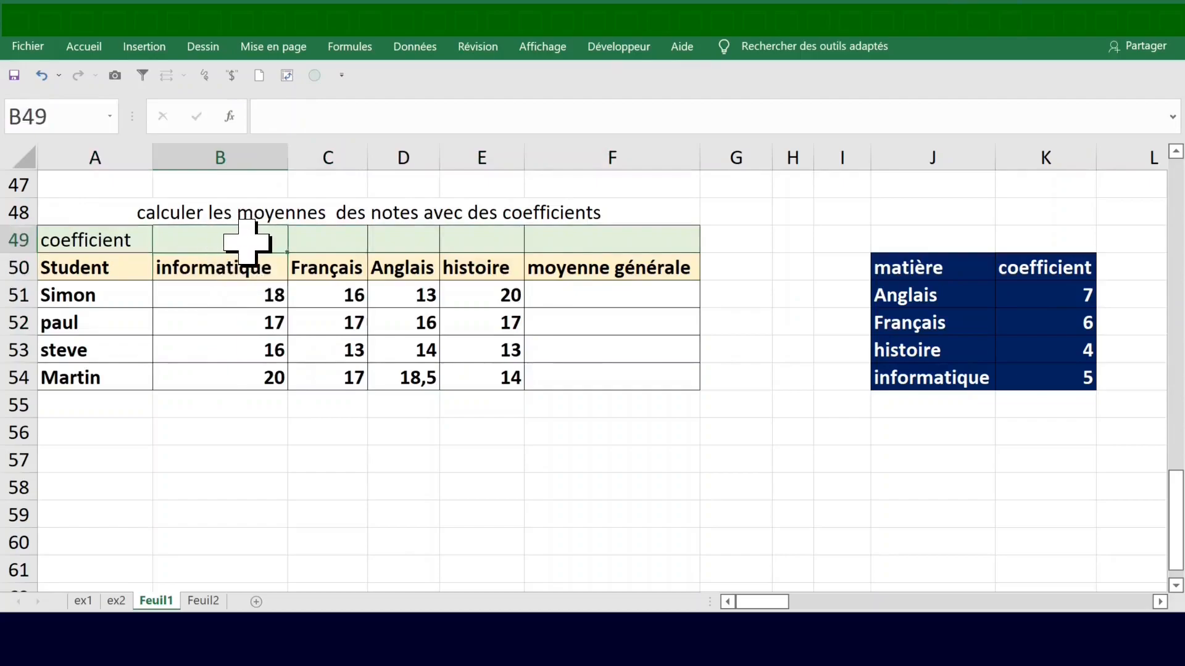
type("=")
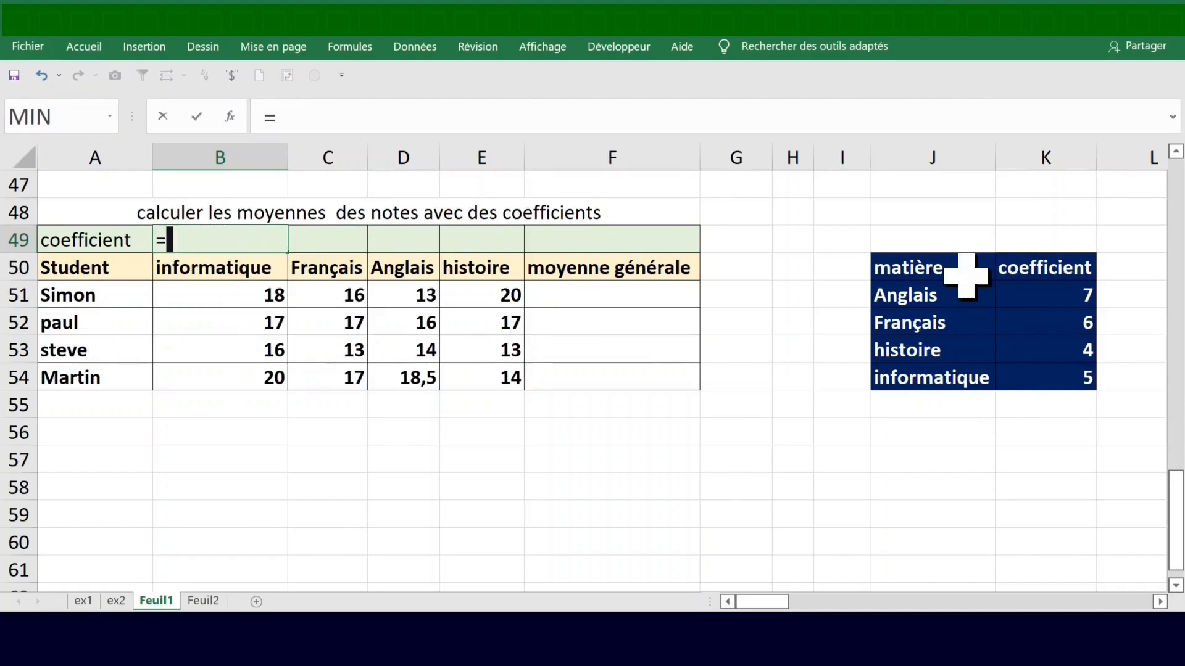
type("recher")
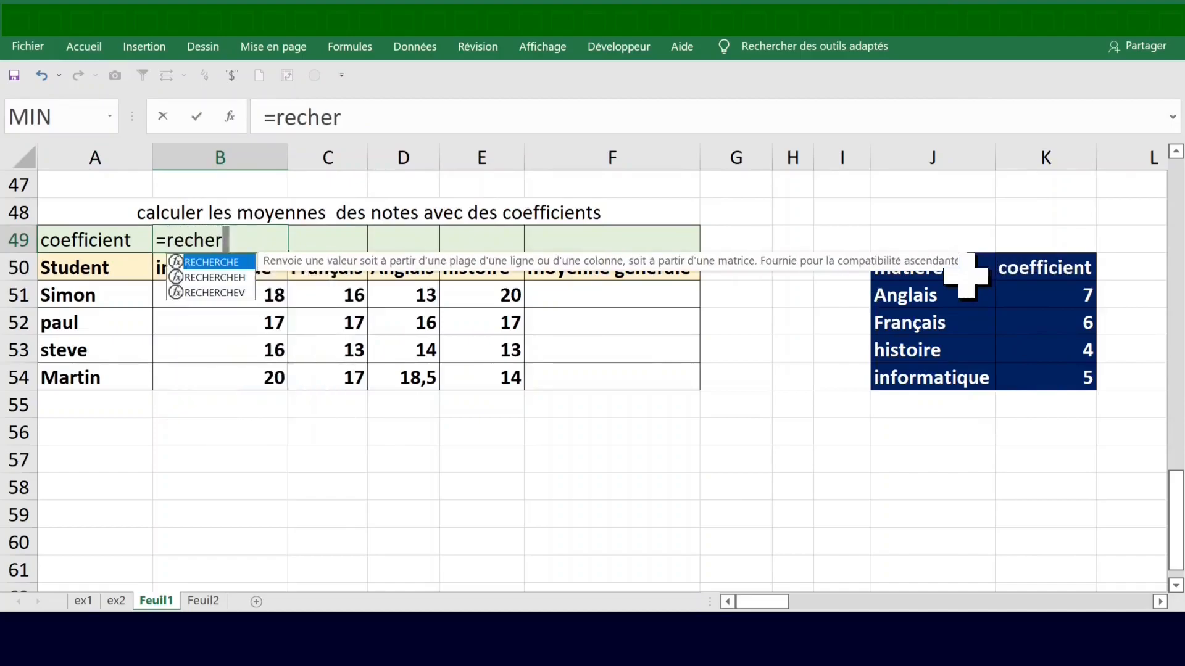
double_click(225, 295)
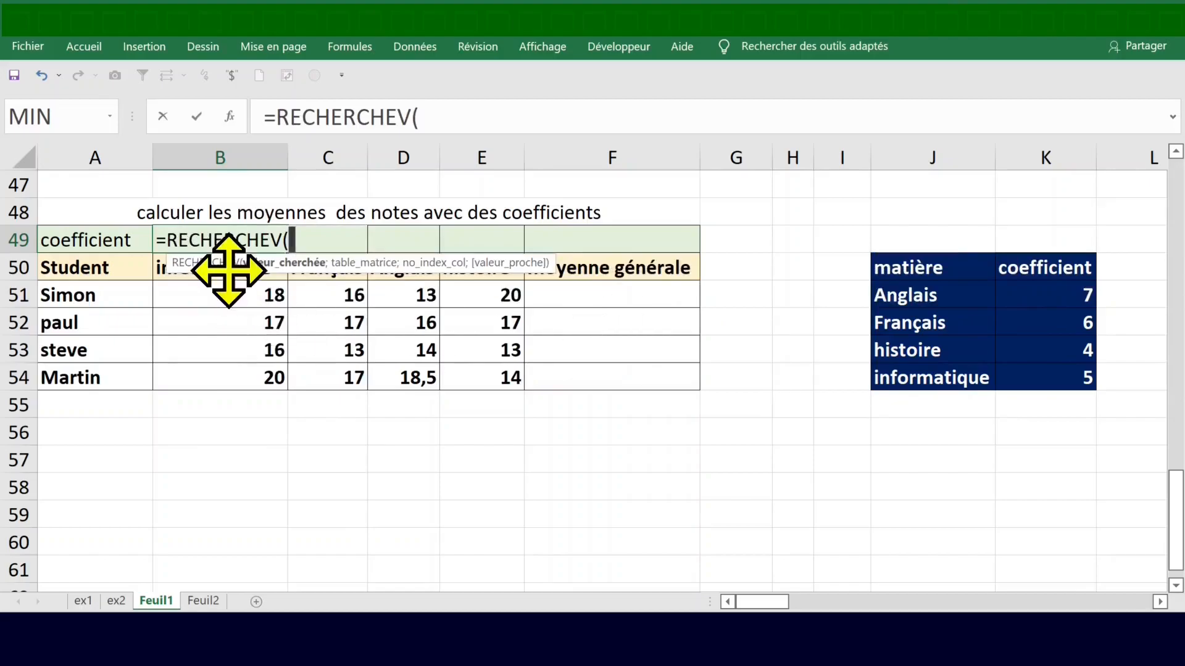
left_click_drag(227, 272, 510, 212)
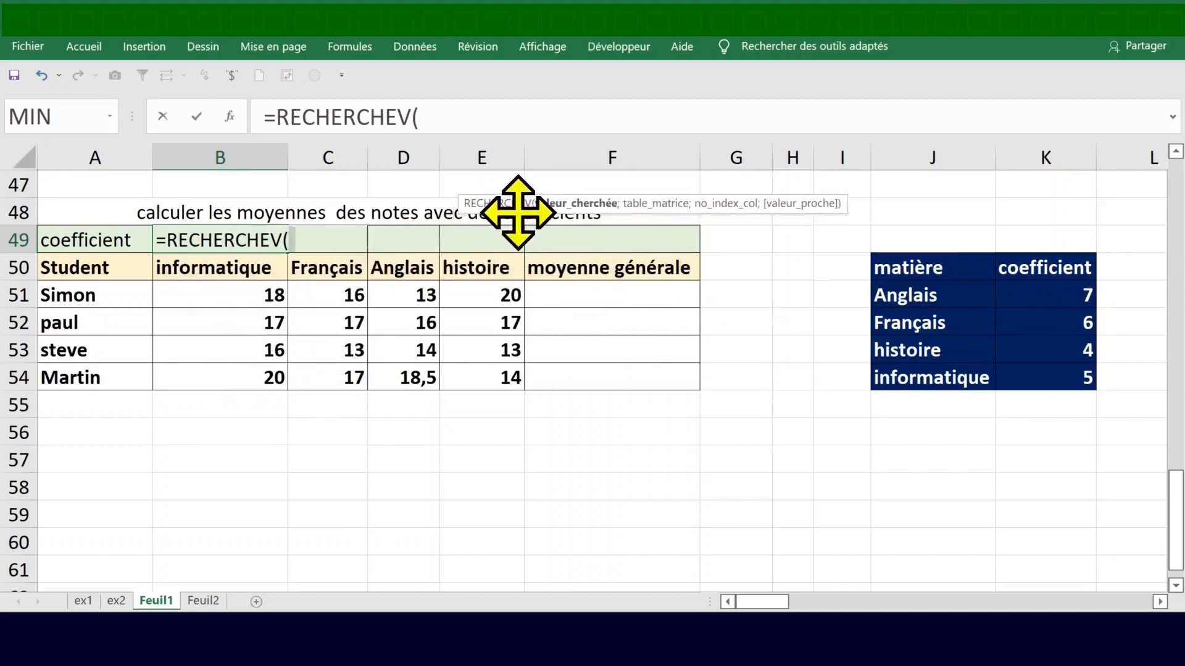
left_click(203, 271)
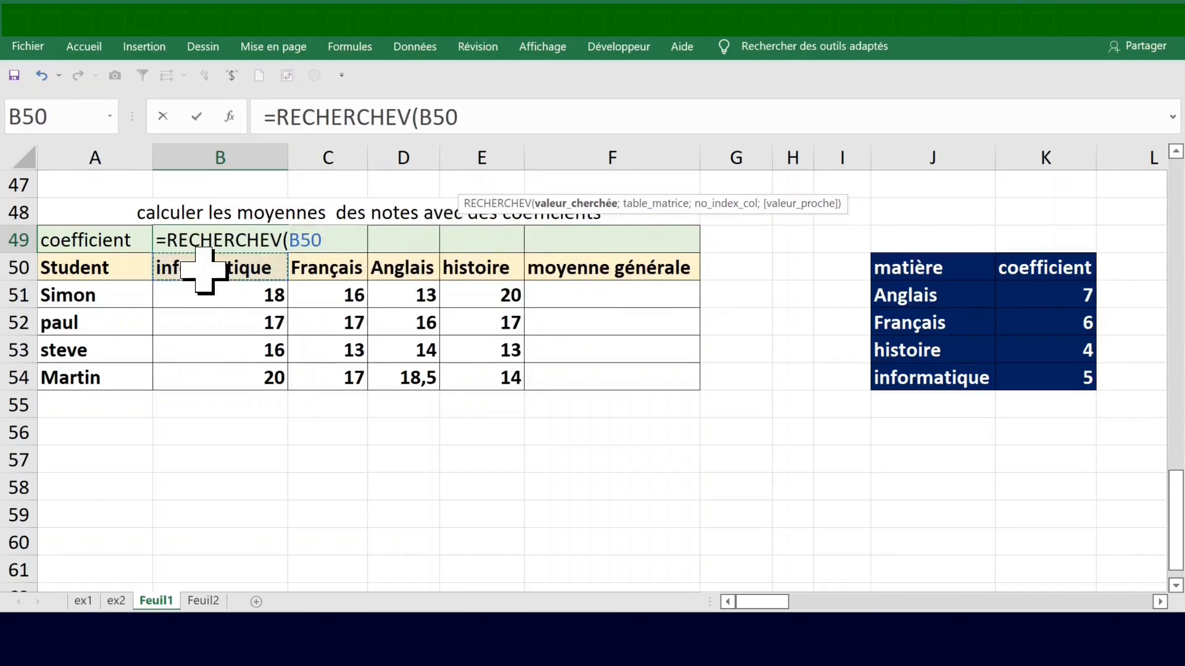
type(";")
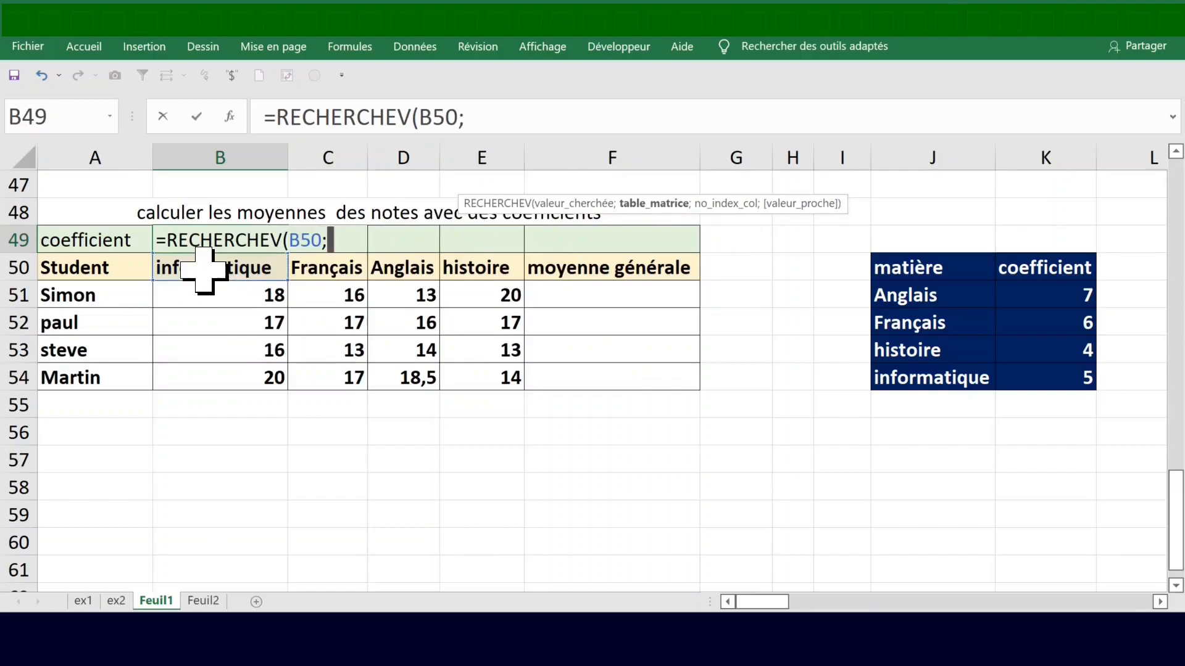
- Give RECHERCHEV the absolute lookup table $J$51:$K$54 and column index 2
left_click(903, 295)
left_click_drag(902, 295, 1051, 378)
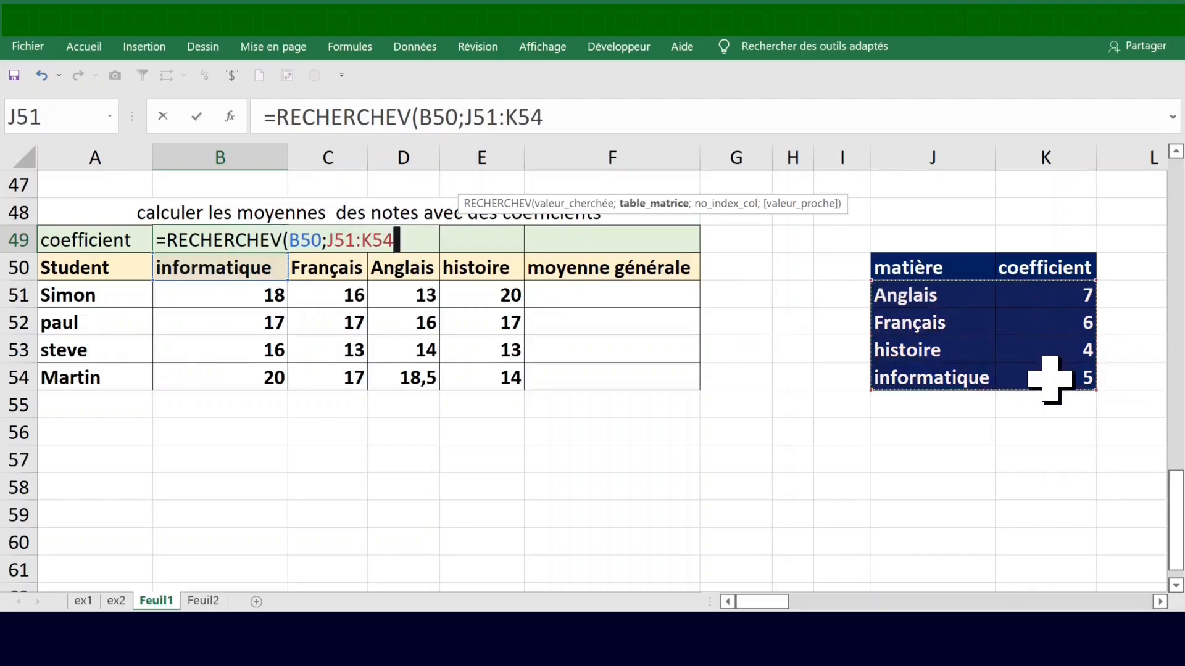
key("F4")
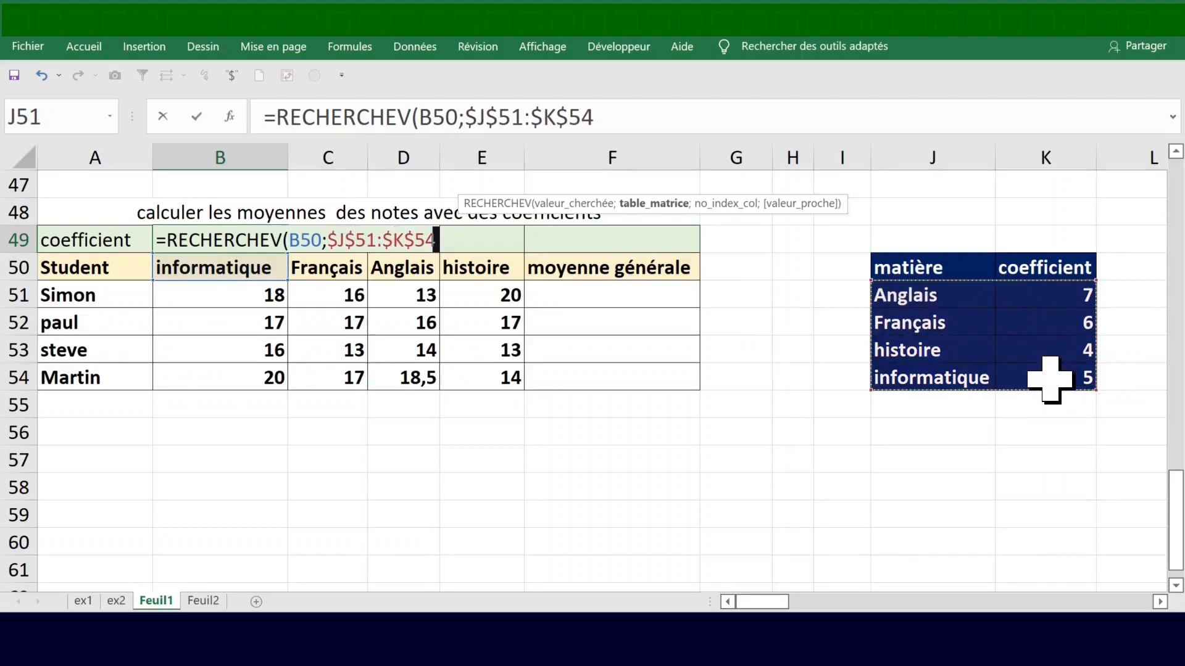
type(";")
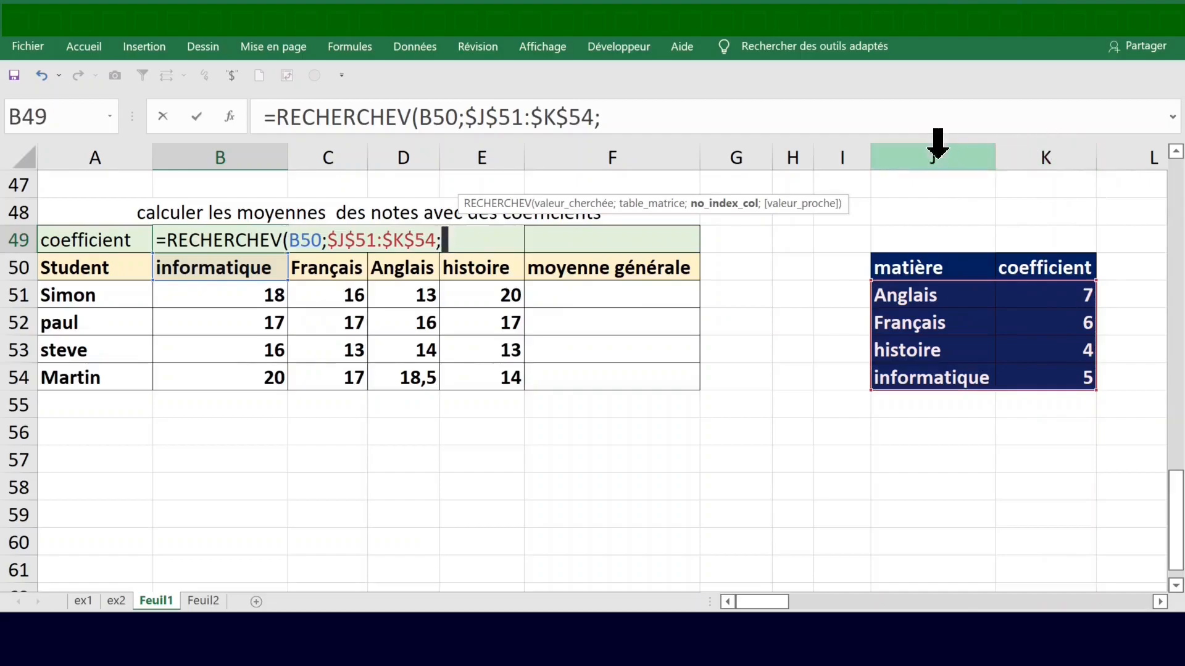
type(";")
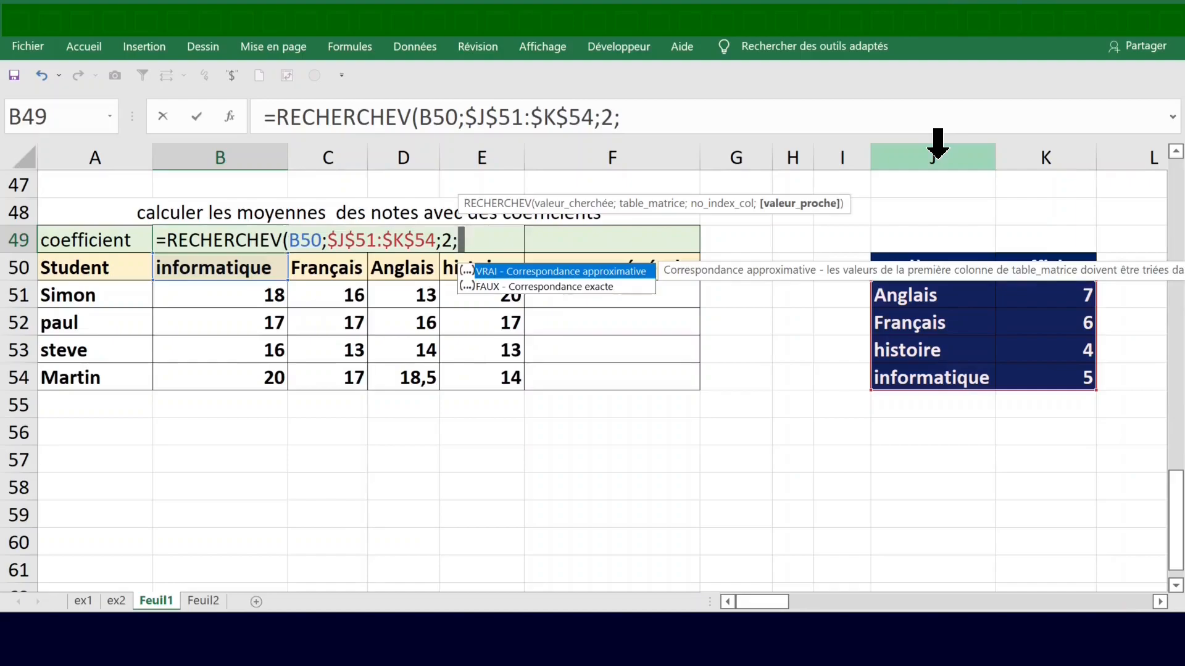
- Enter faux as the RECHERCHEV match argument and close the formula's parenthesis
left_click(938, 148)
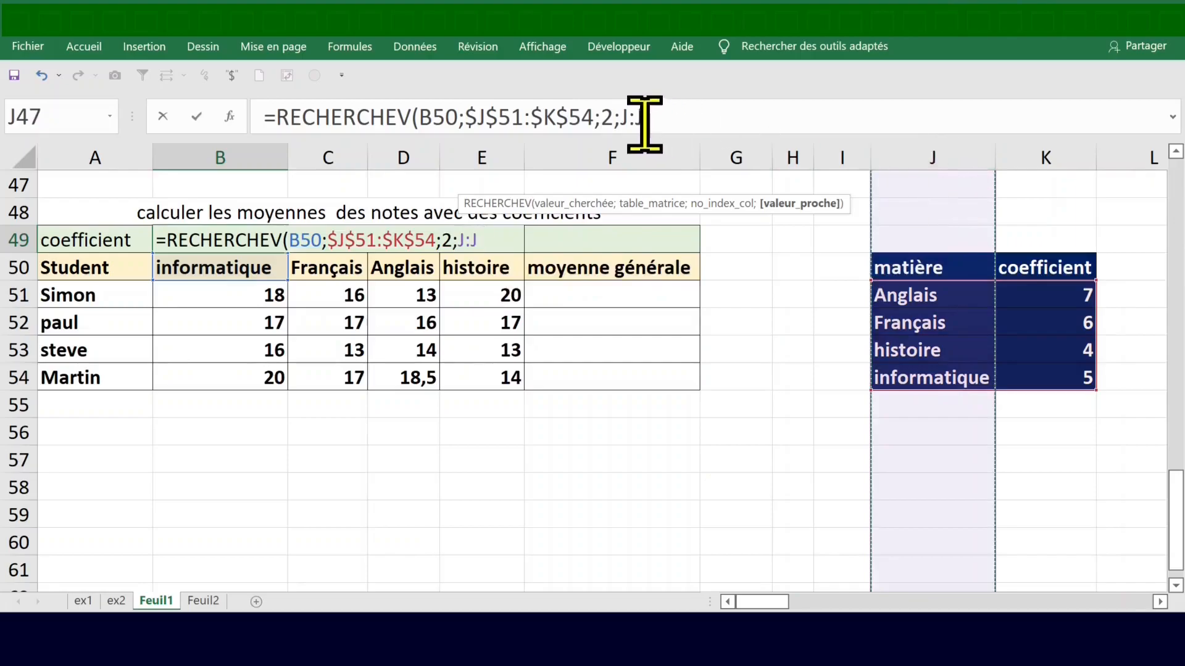
left_click(619, 116)
left_click_drag(619, 116, 693, 116)
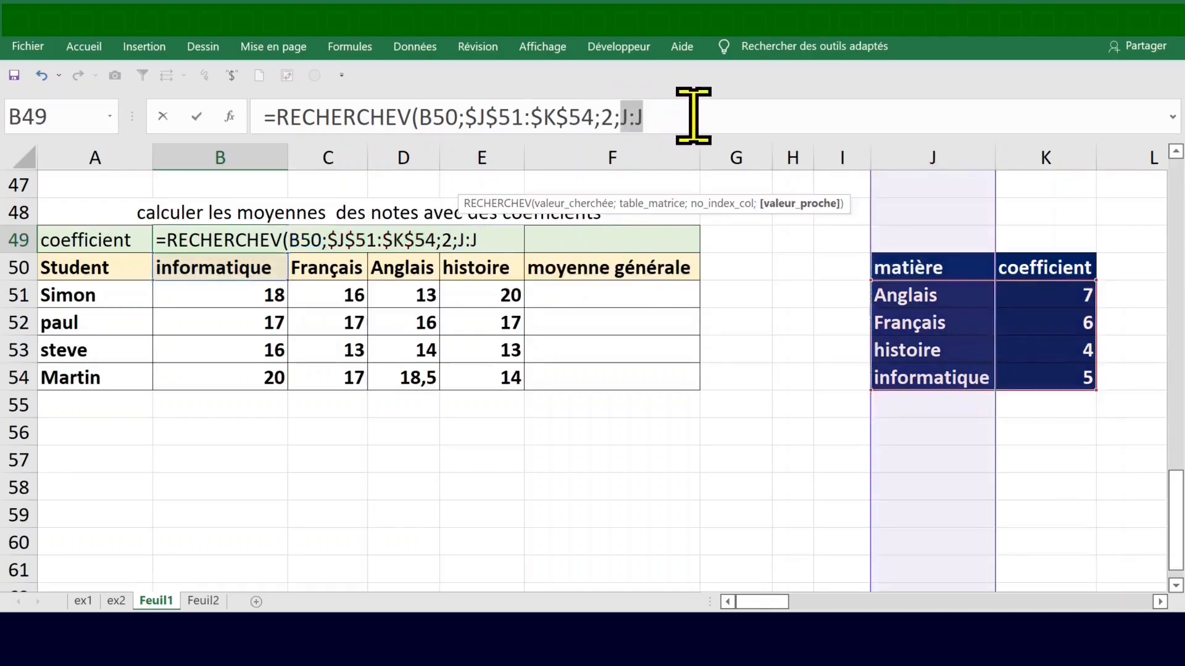
type("0")
key("Left")
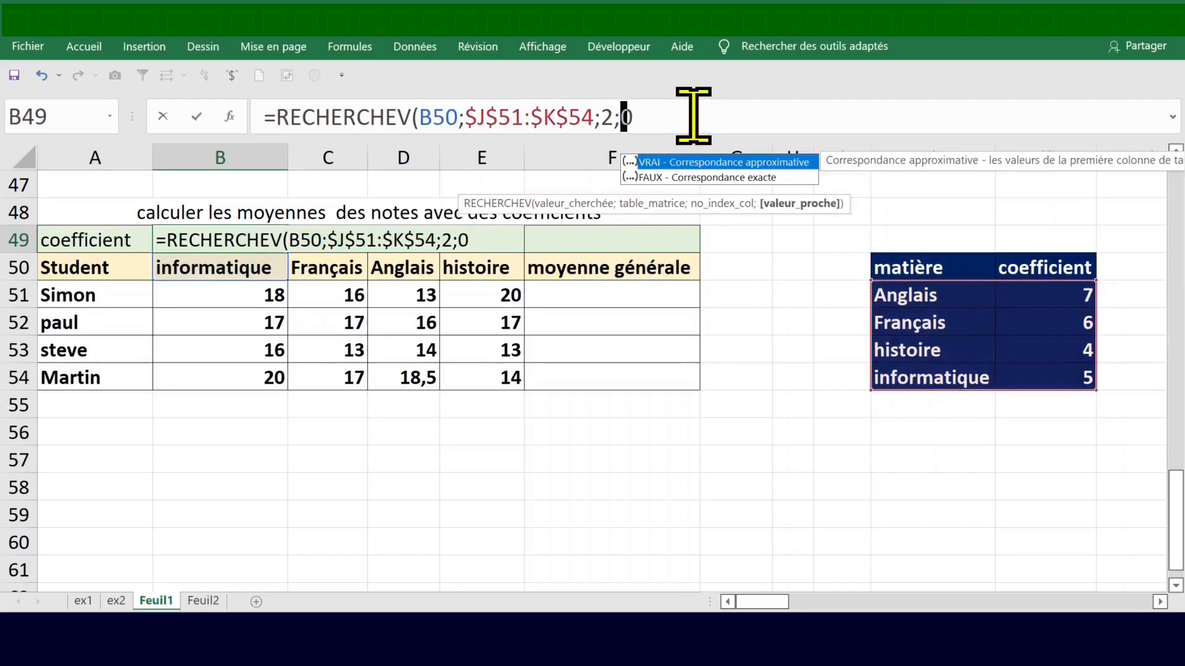
type("faux")
key("BackSpace")
type(")")
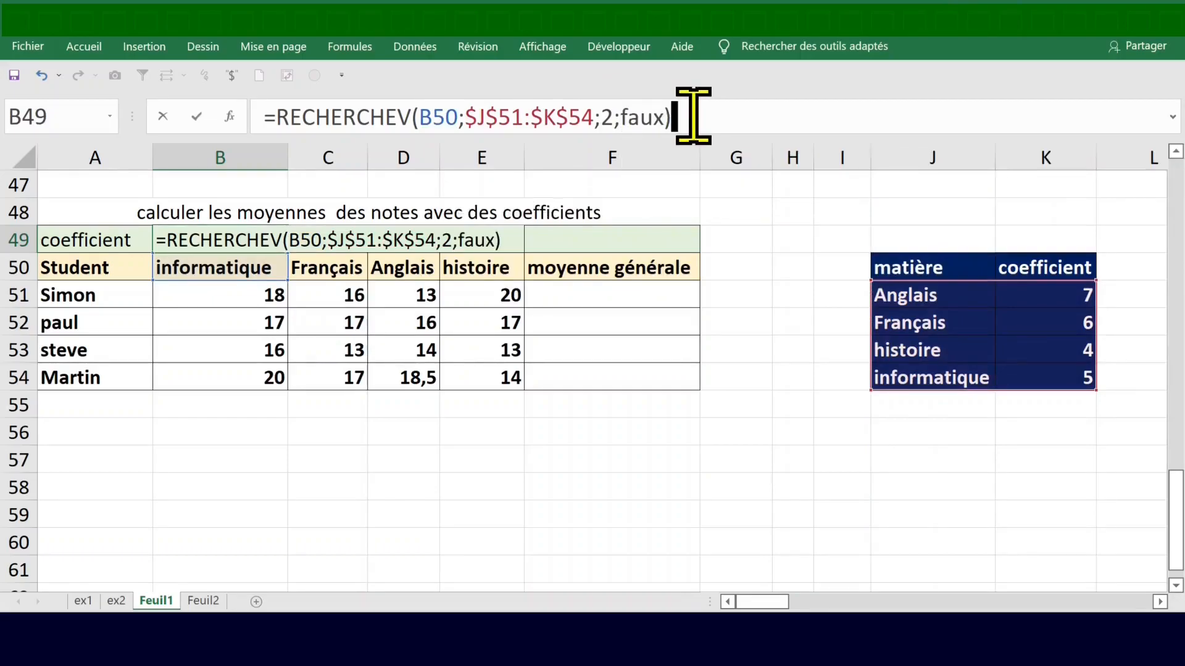
- Replace faux with 0 as the exact-match argument and commit the RECHERCHEV formula in B49
left_click(621, 117)
type("0")
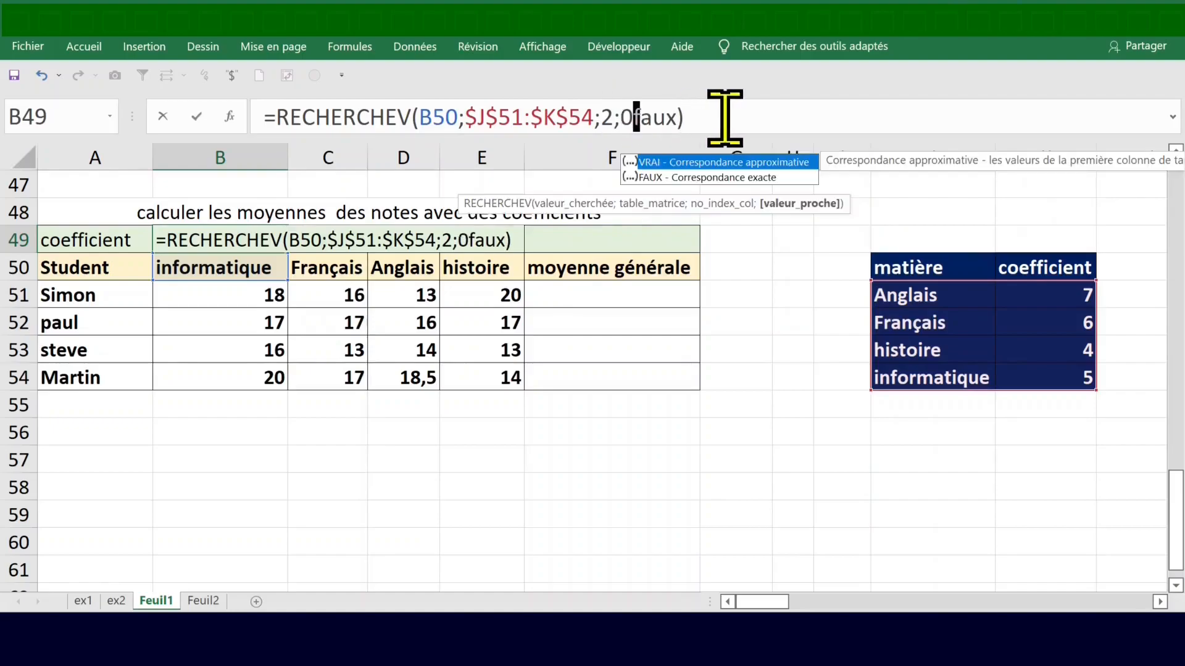
key("Delete")
key("Delete")
key("Delete")
key("Delete")
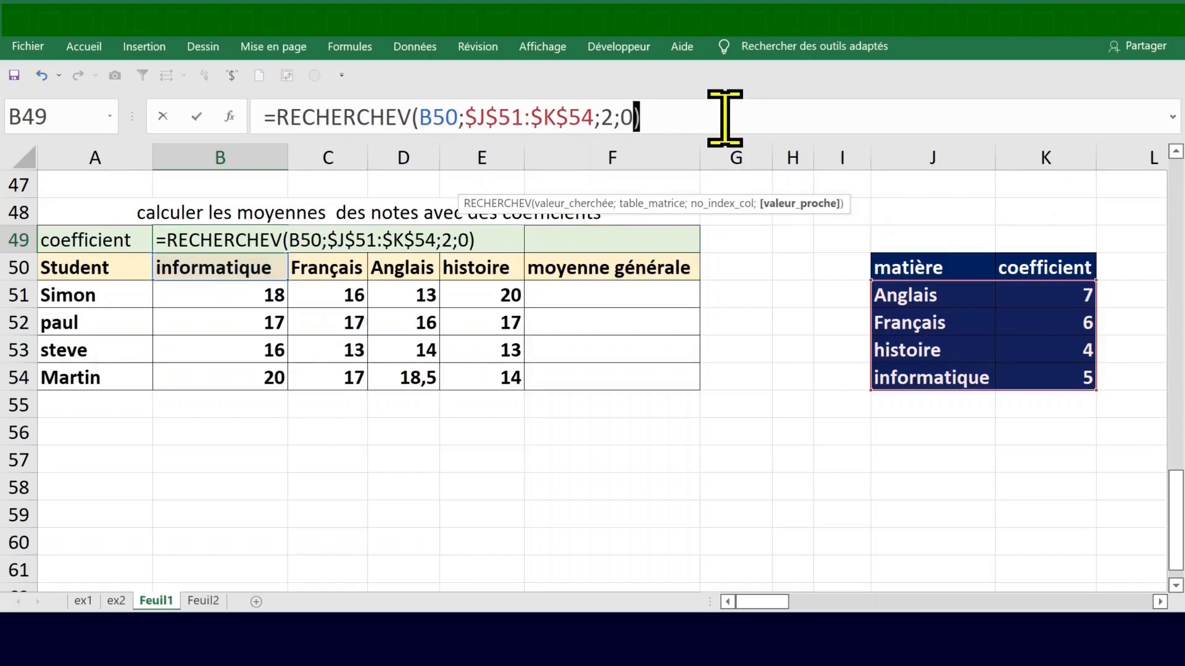
key("ctrl+Return")
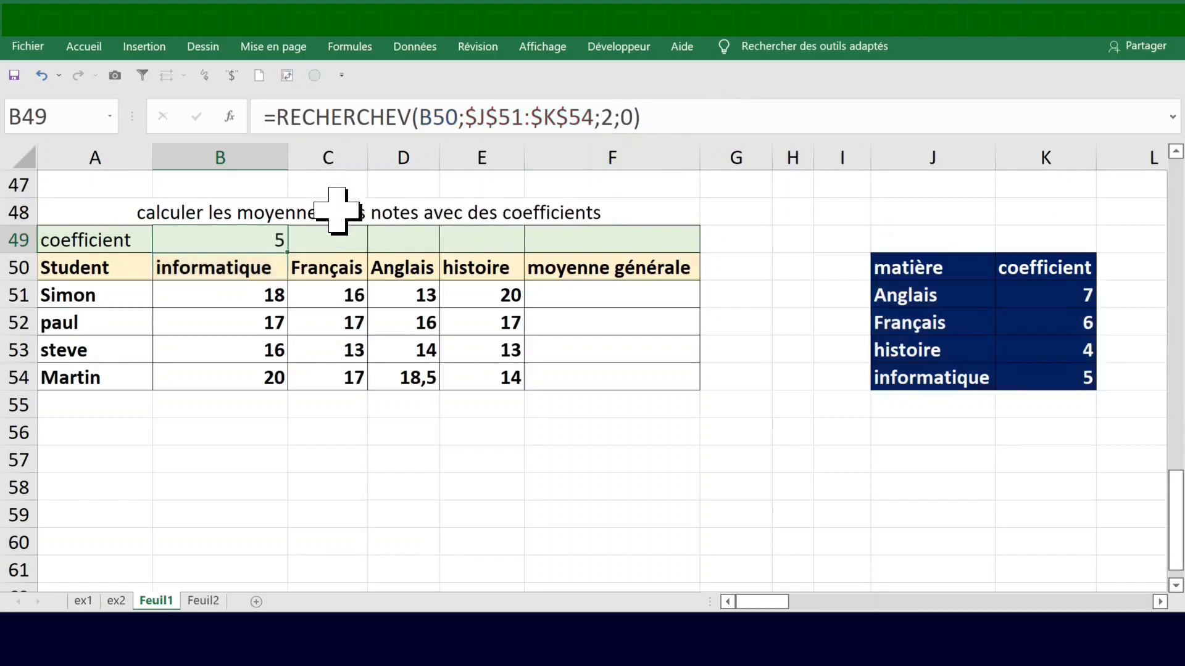
- Fill the coefficient formula from B49 across to E49 for the remaining subjects
left_click(243, 265)
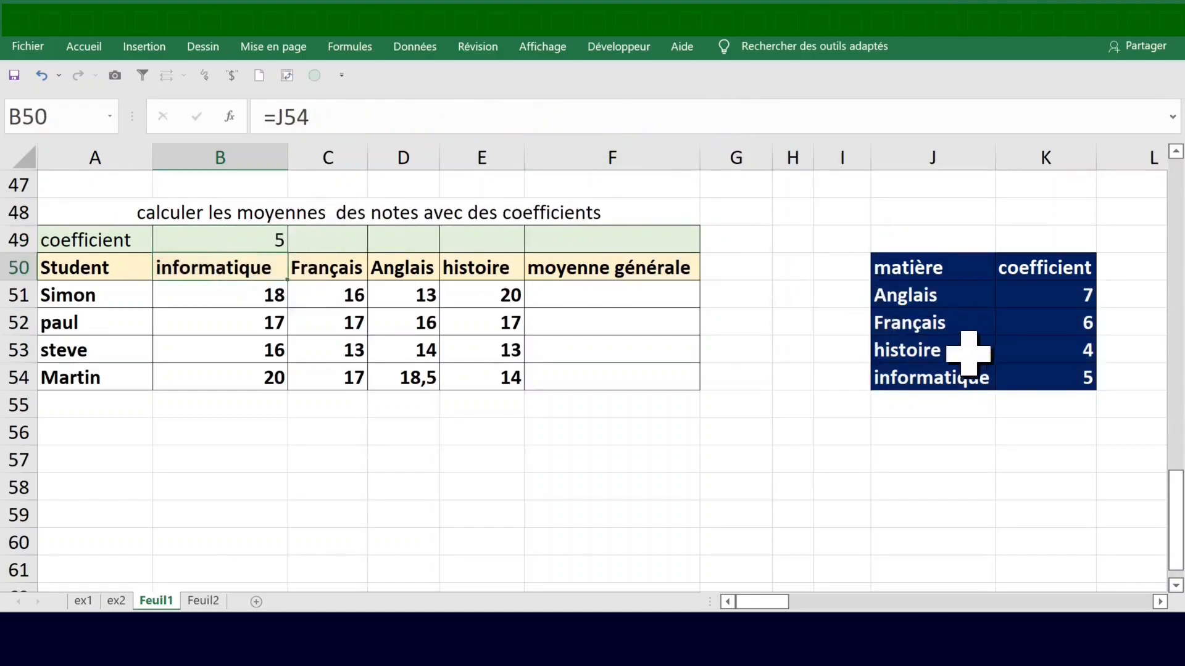
left_click(268, 235)
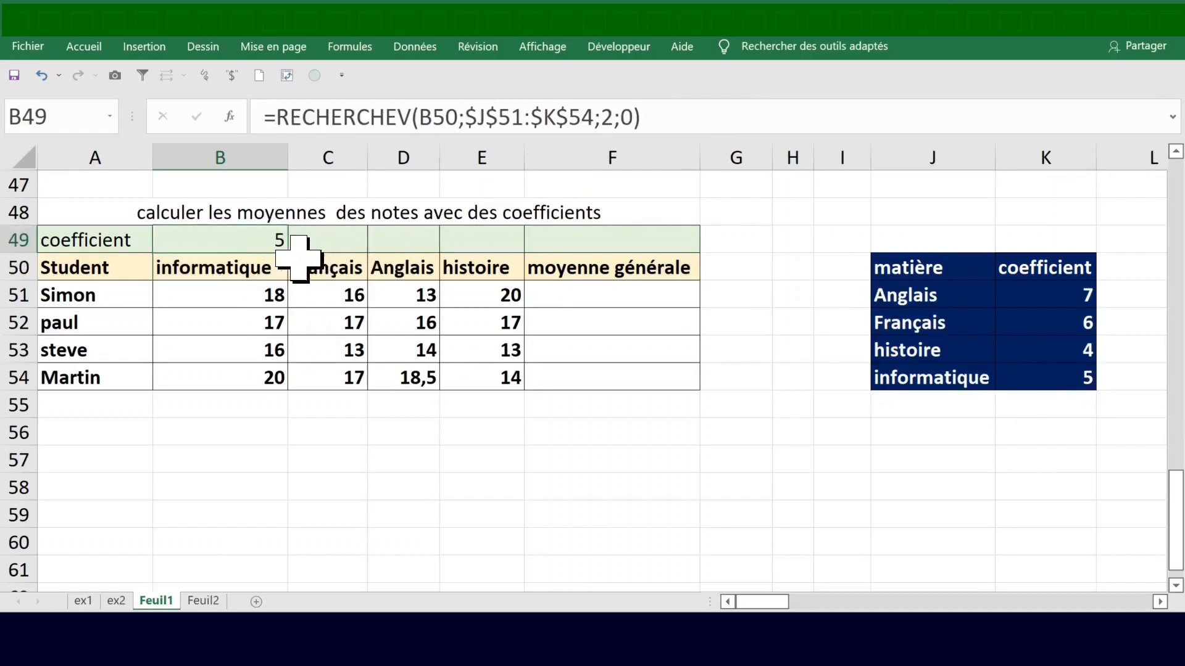
left_click_drag(286, 254, 512, 256)
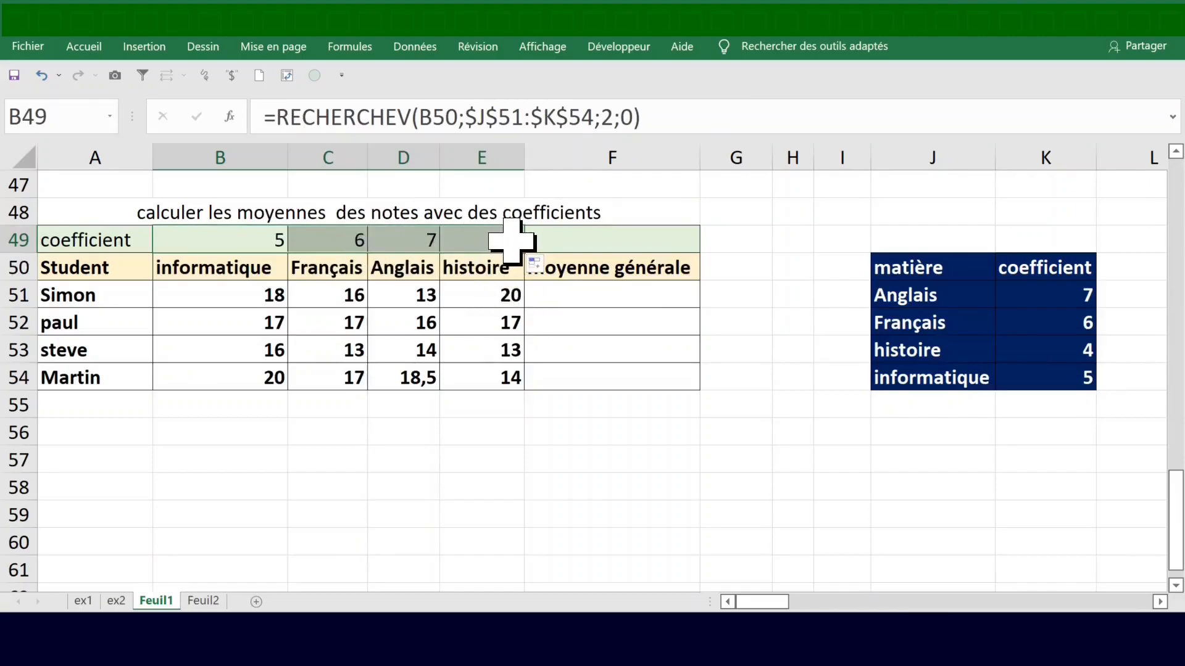
- Set the Français coefficient in K52 to 10 and check the formula in C49
left_click(1073, 322)
type("10")
key("Return")
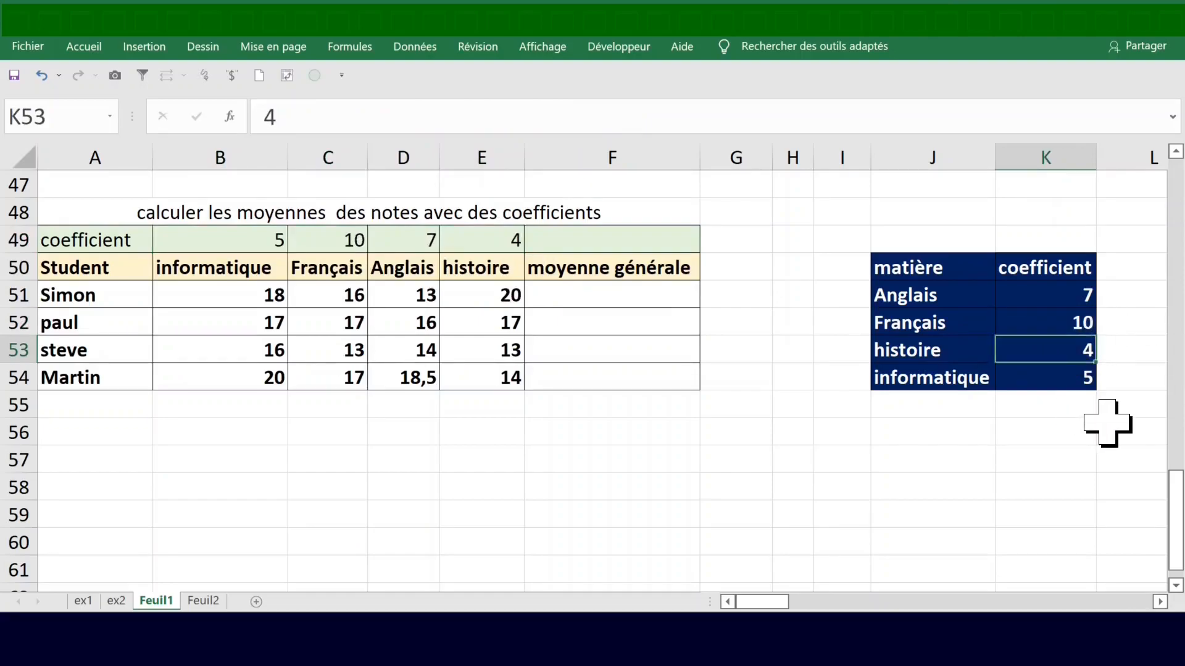
left_click(327, 240)
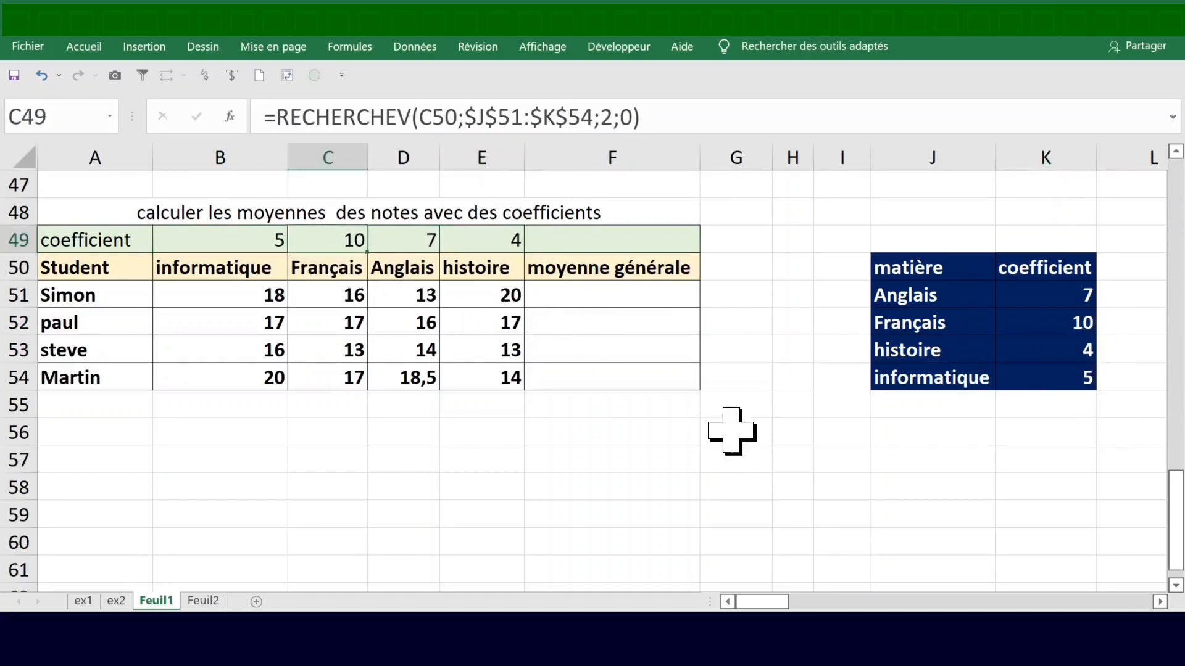
- Set the histoire coefficient in K53 to 9
left_click(1059, 351)
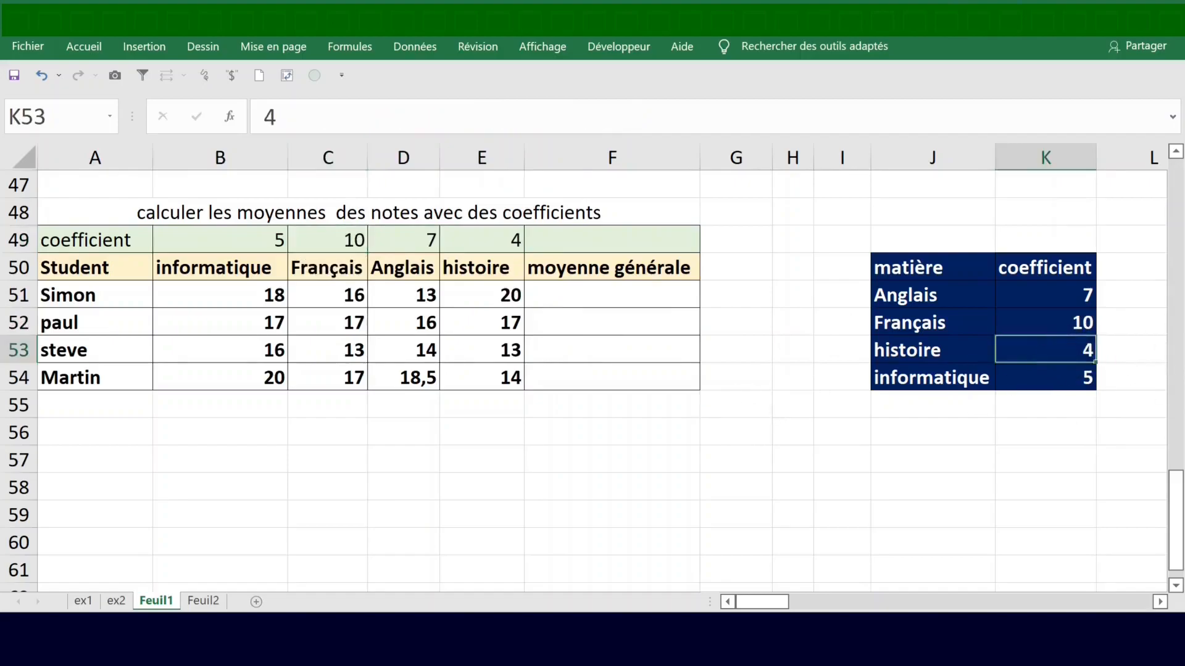
type("9")
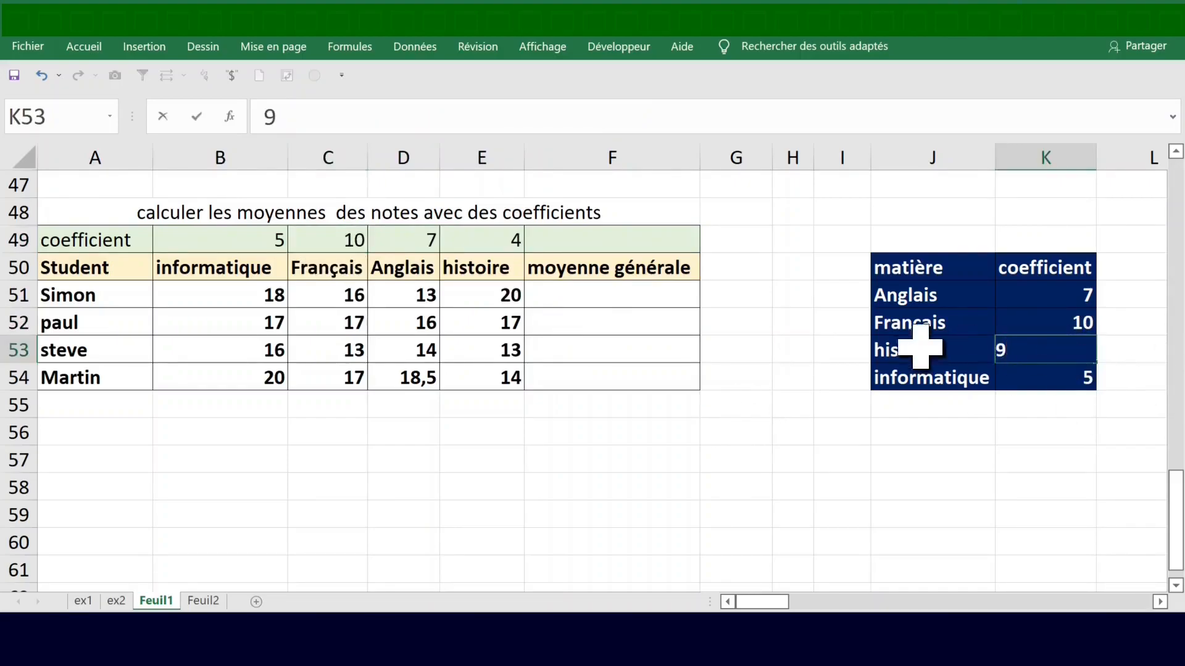
left_click(888, 294)
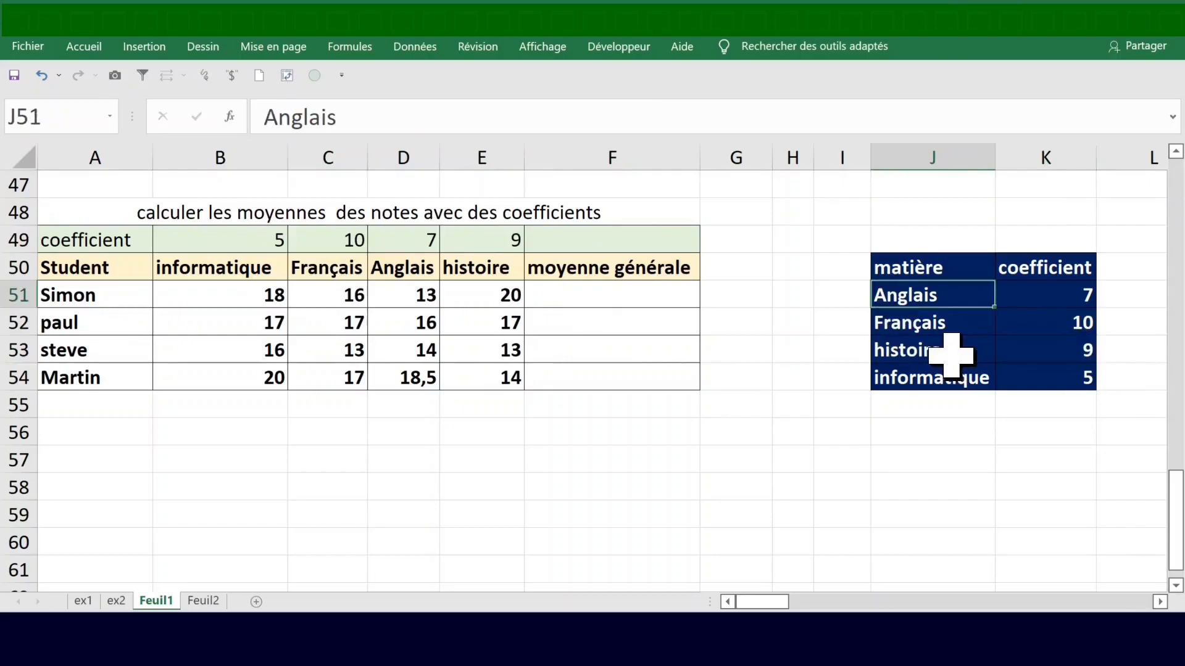
left_click(1048, 303)
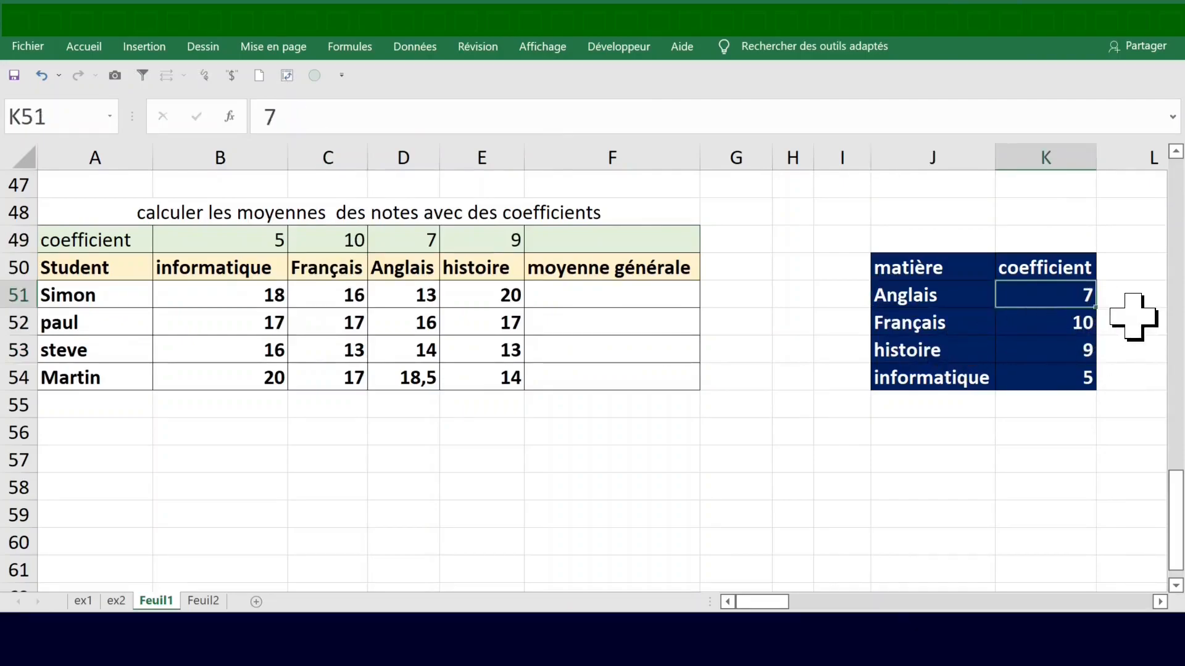
- Set the Anglais coefficient in K51 to 9 and the informatique coefficient in K54 to 14
type("9")
left_click(1068, 371)
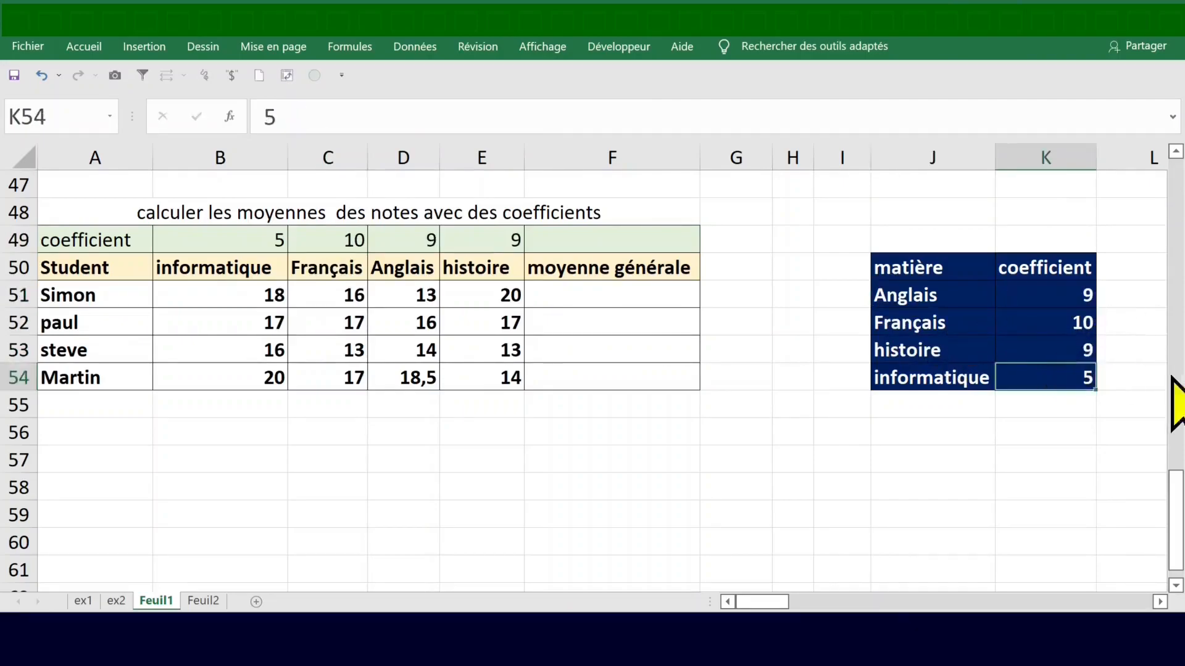
type("14")
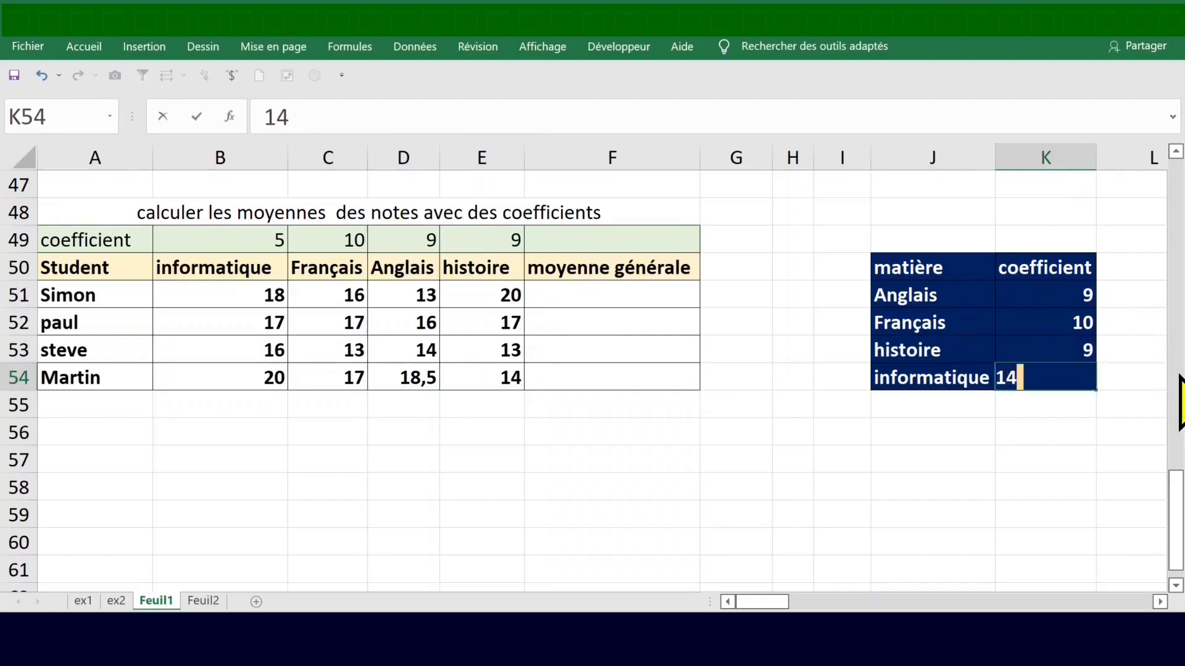
key("Return")
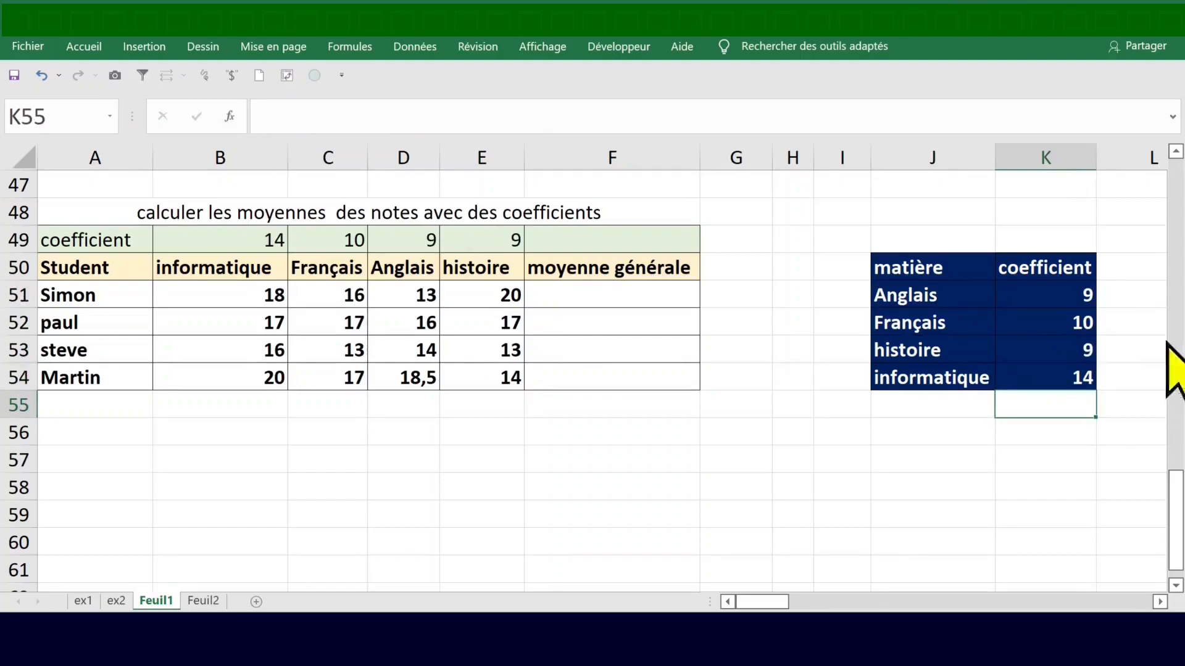
left_click(605, 300)
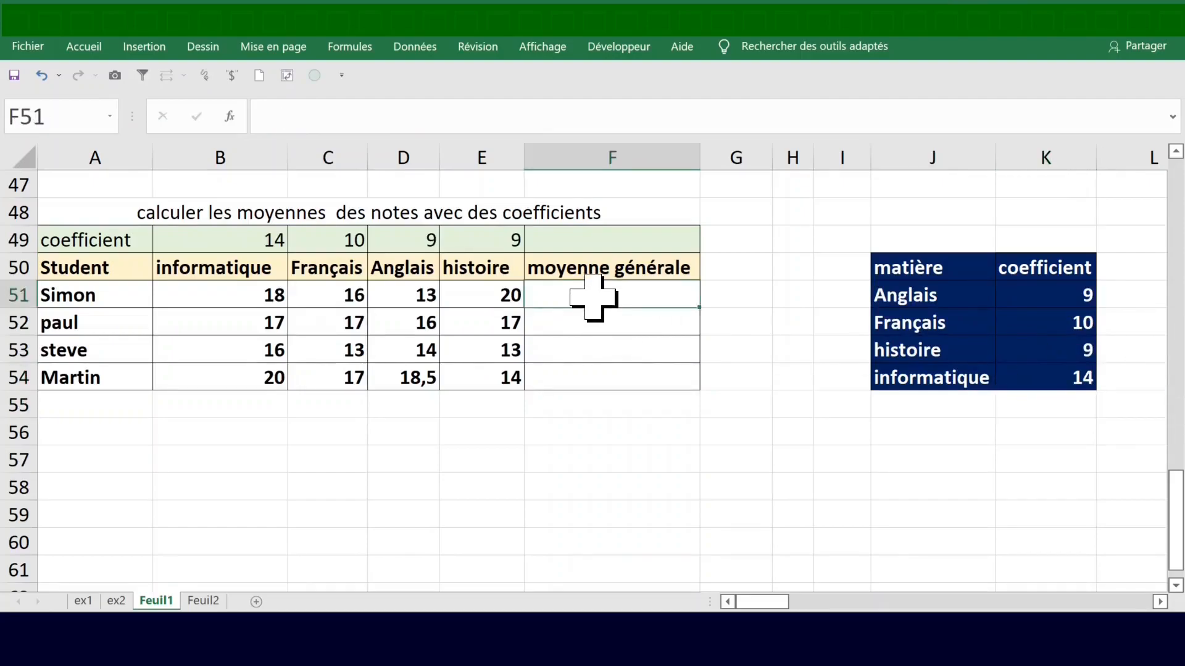
left_click(232, 263)
left_click(329, 269)
left_click(420, 270)
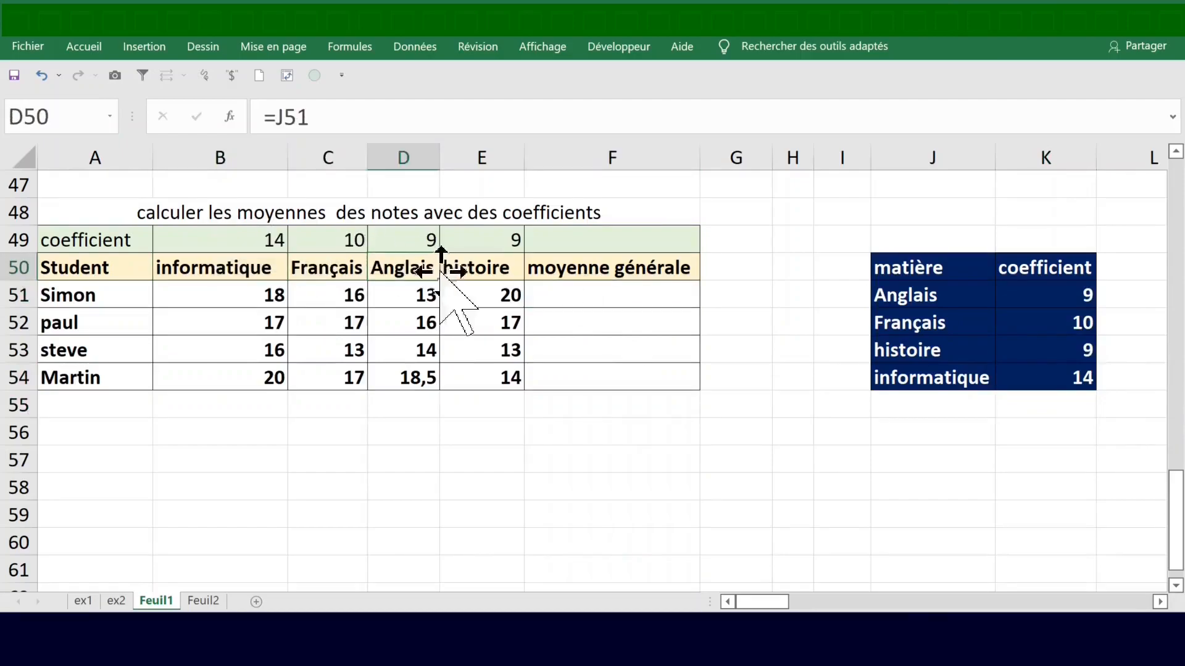
left_click(258, 242)
left_click_drag(301, 241, 462, 264)
- Start a SOMMEPROD formula in F51 with the first student's grades B51:E51 as its range
left_click(600, 301)
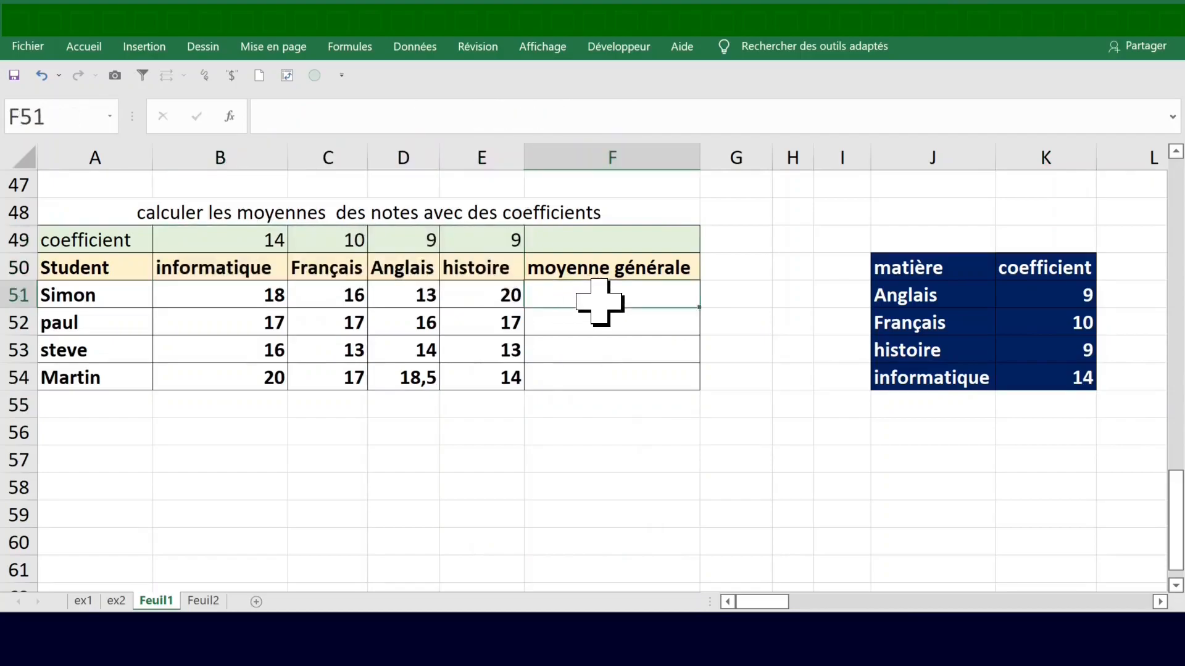
type("=so")
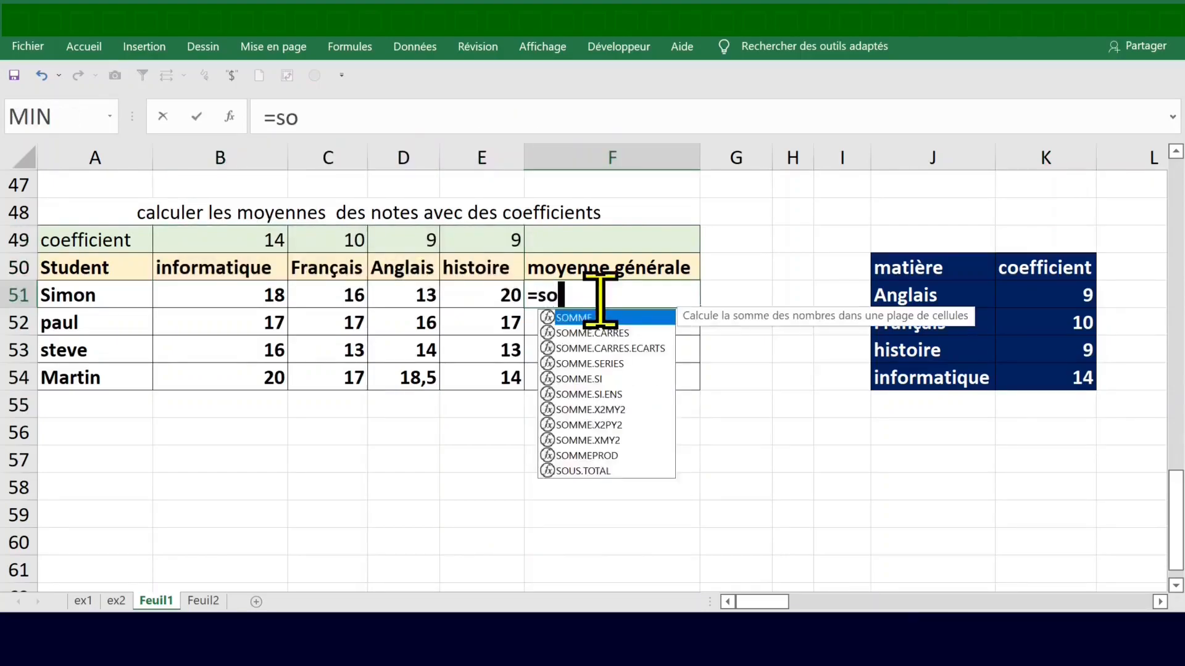
type("mmeprod")
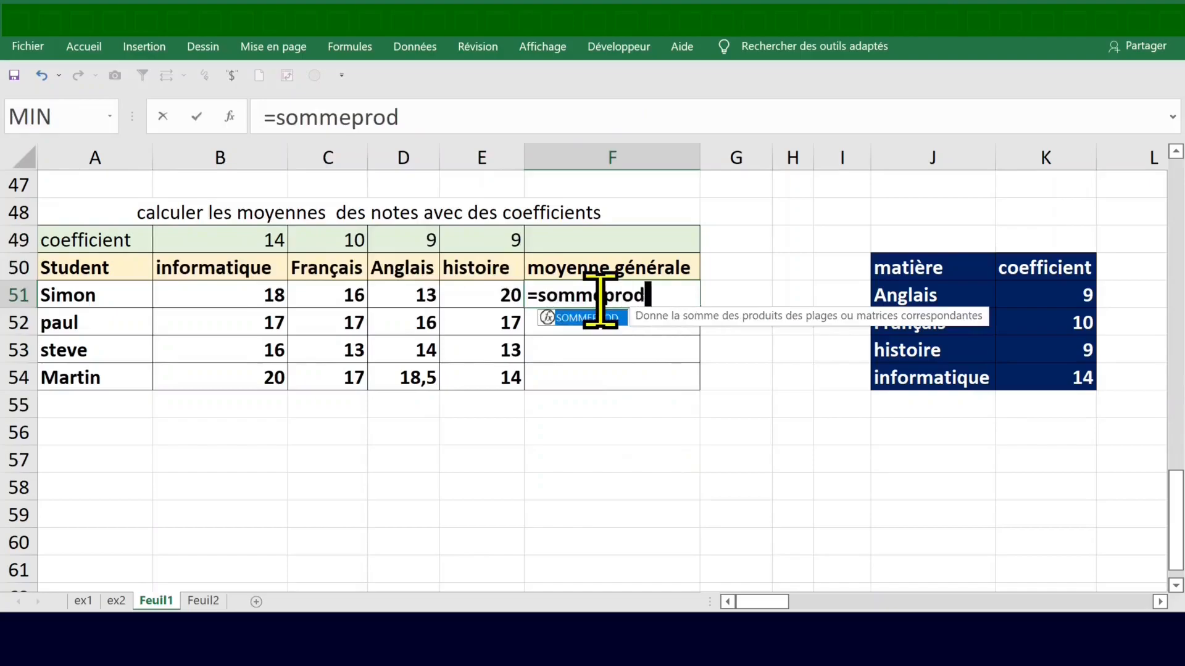
key("Tab")
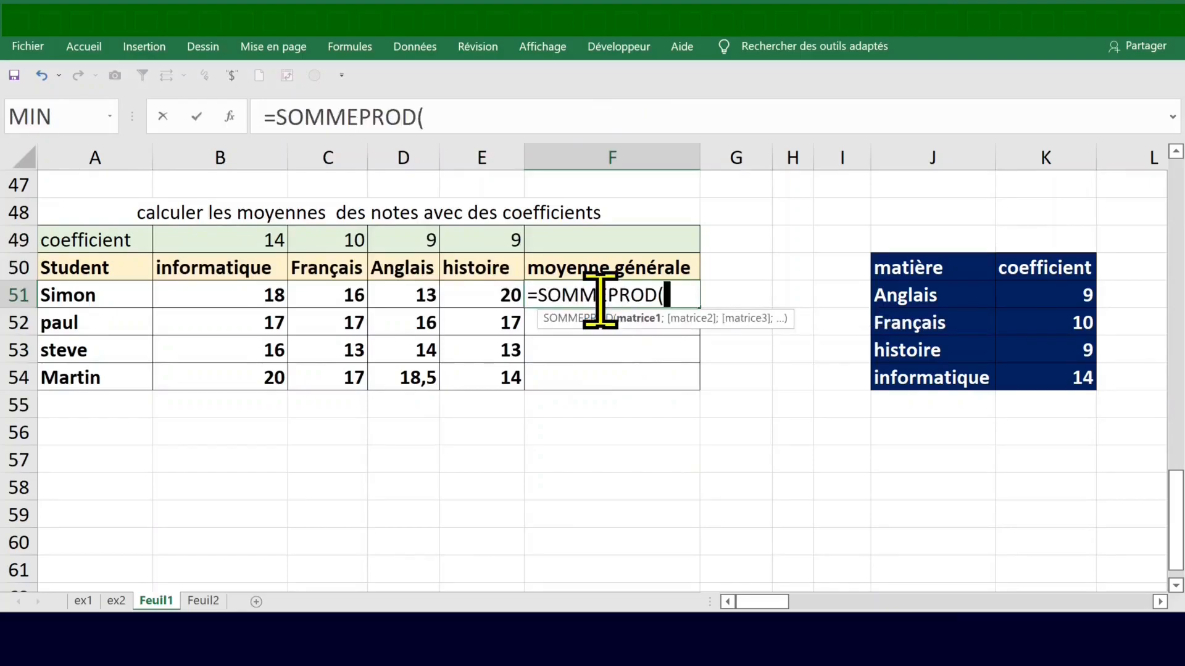
left_click(229, 297)
left_click_drag(228, 298, 458, 300)
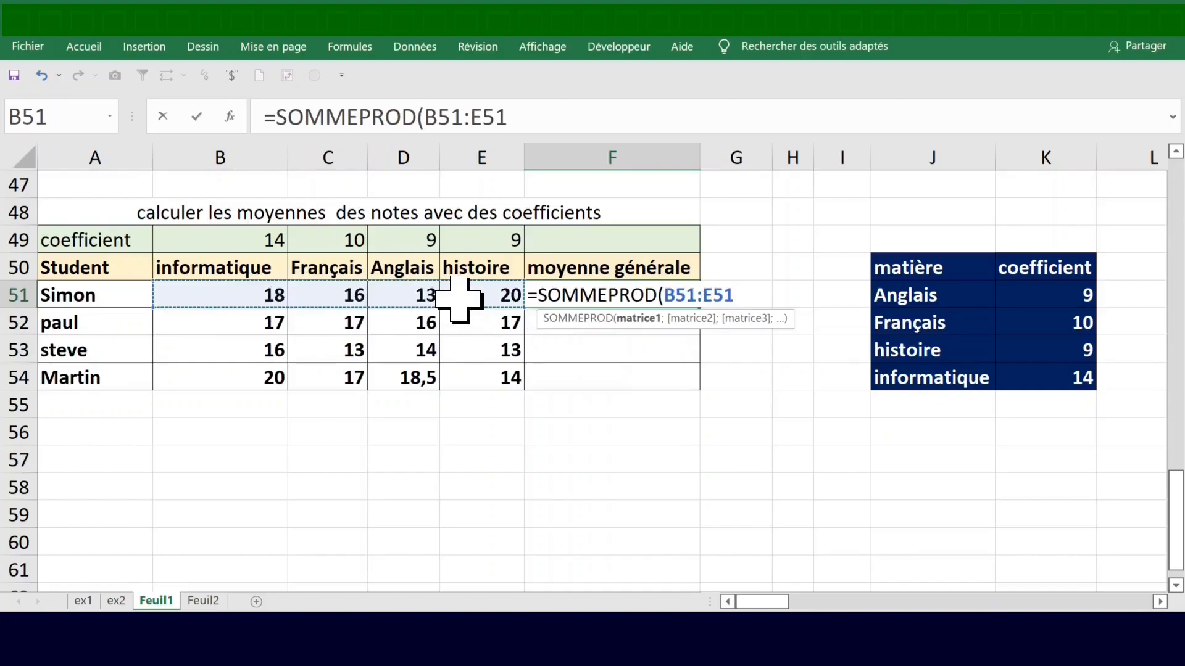
- Multiply the grades range in the F51 formula by the coefficients as the absolute range ($B$49:$E$49), closing both parentheses
left_click(520, 119)
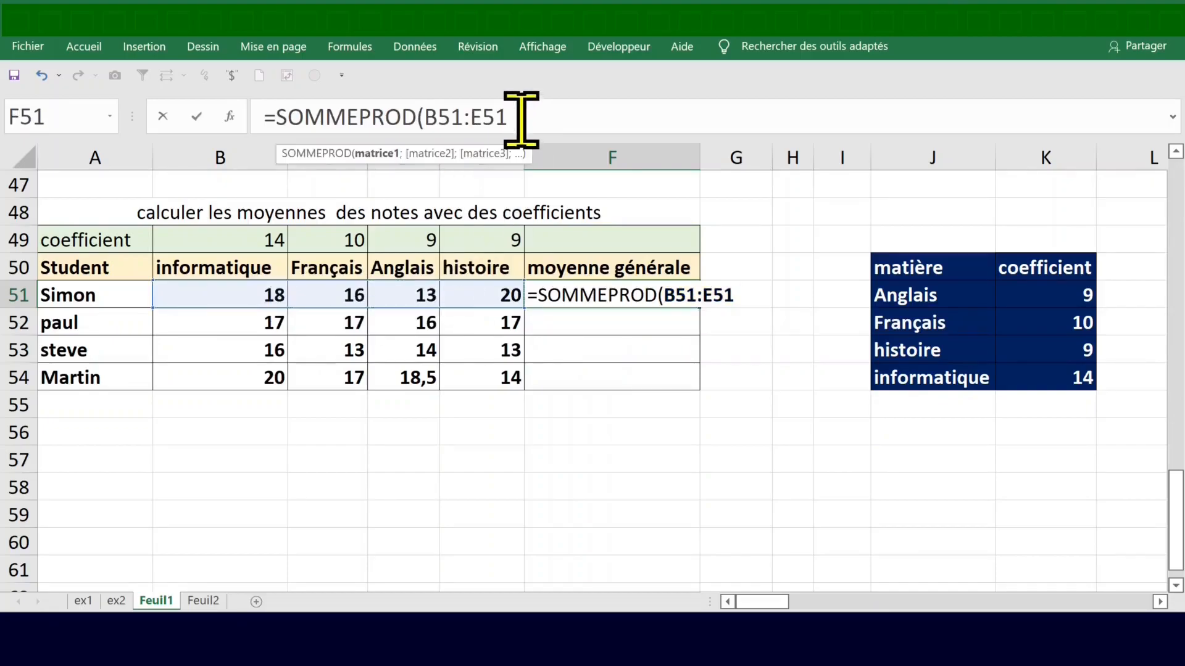
type(")*")
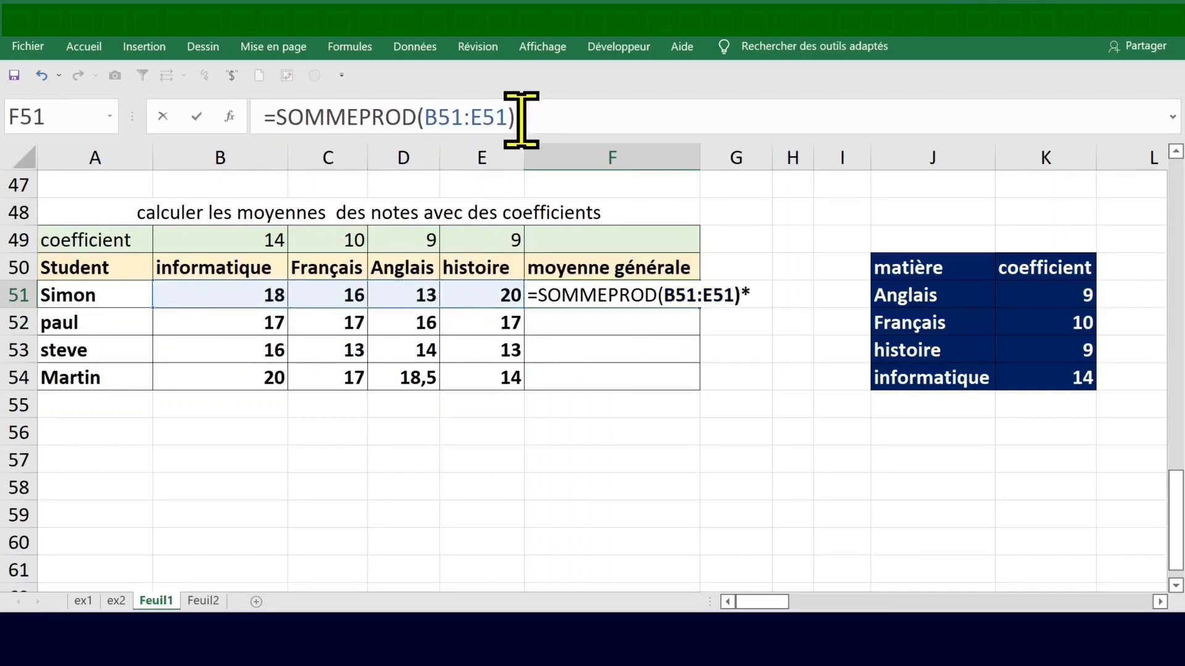
type("(")
left_click_drag(231, 244, 472, 242)
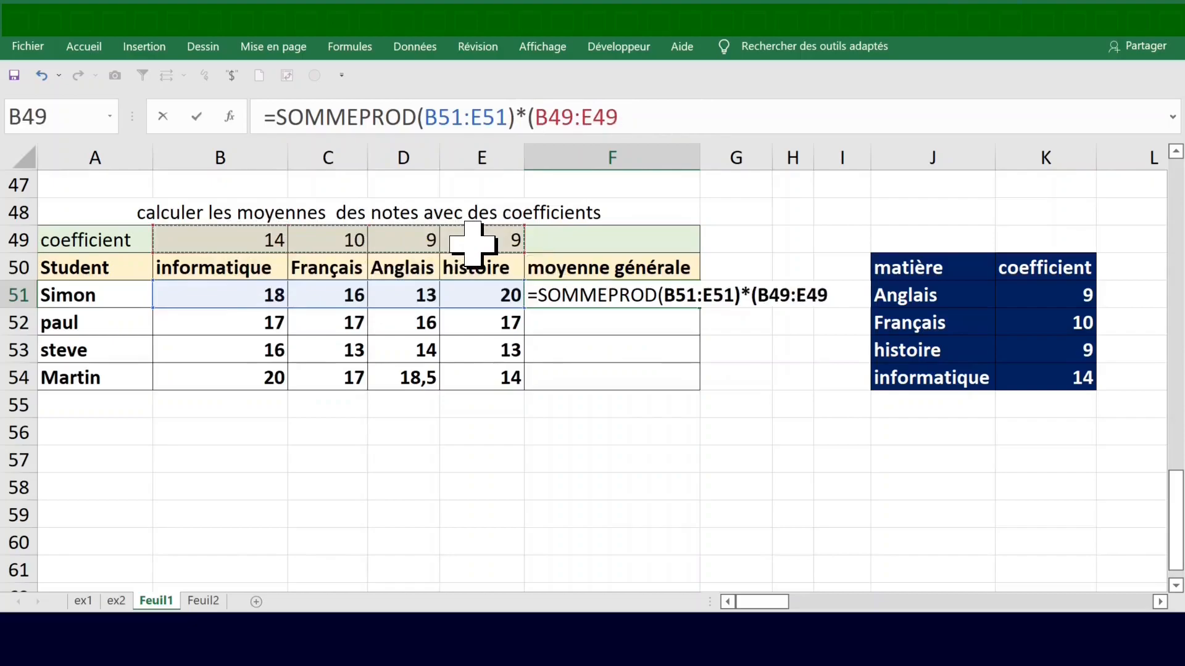
key("F4")
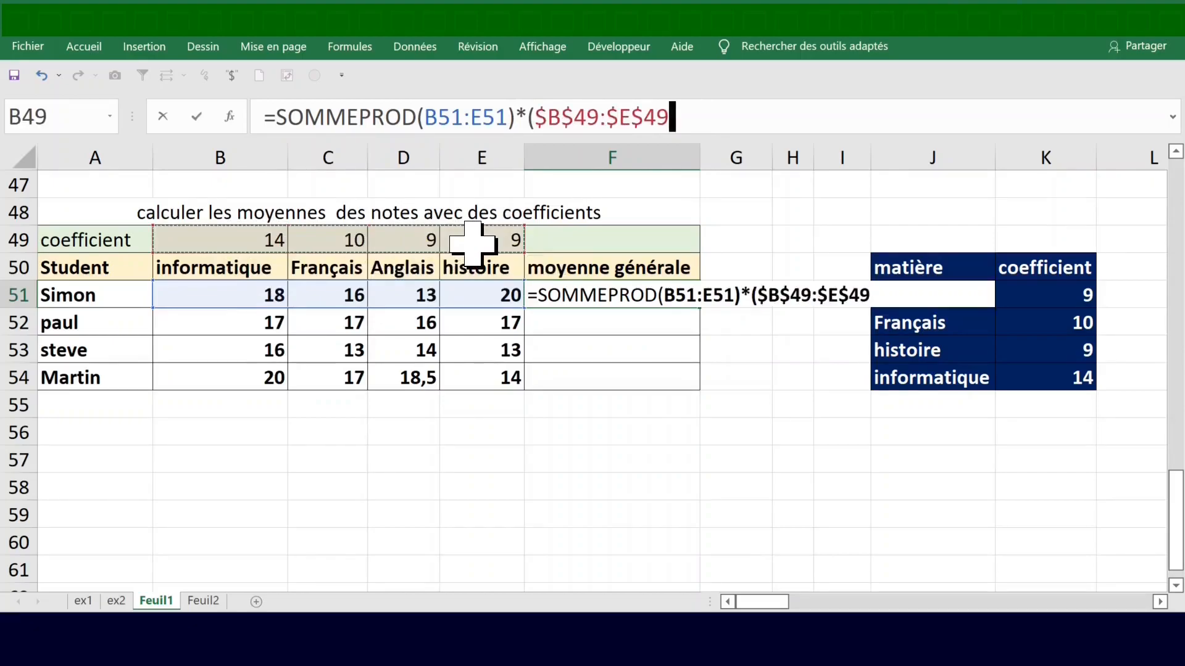
type(")")
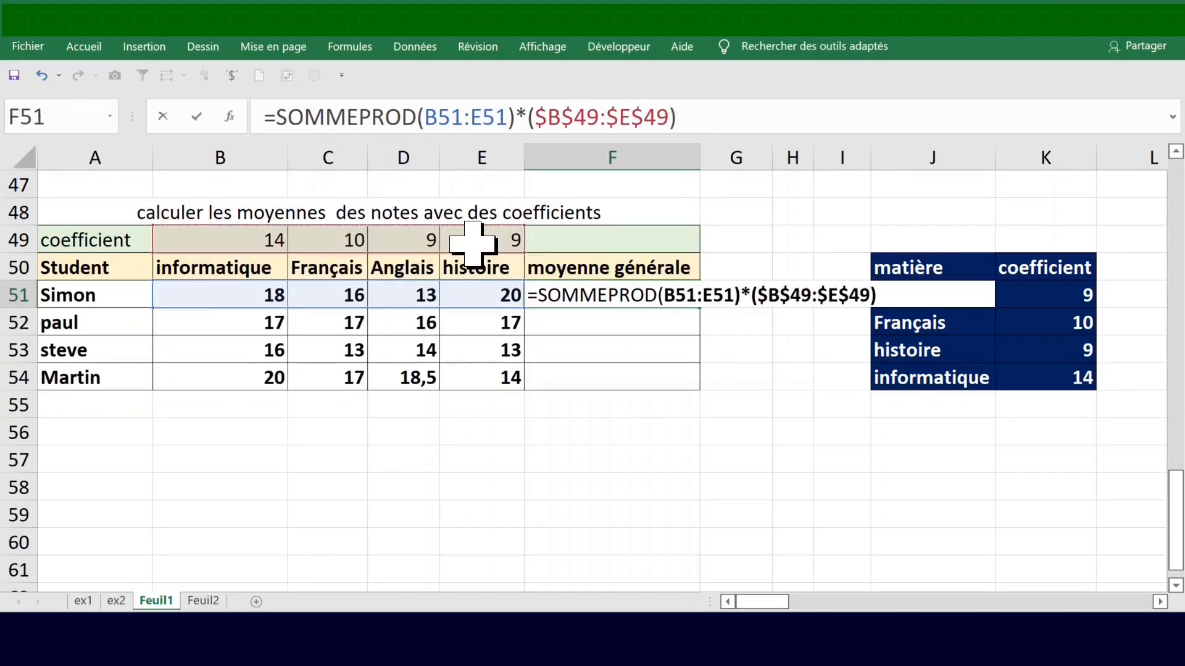
type(")")
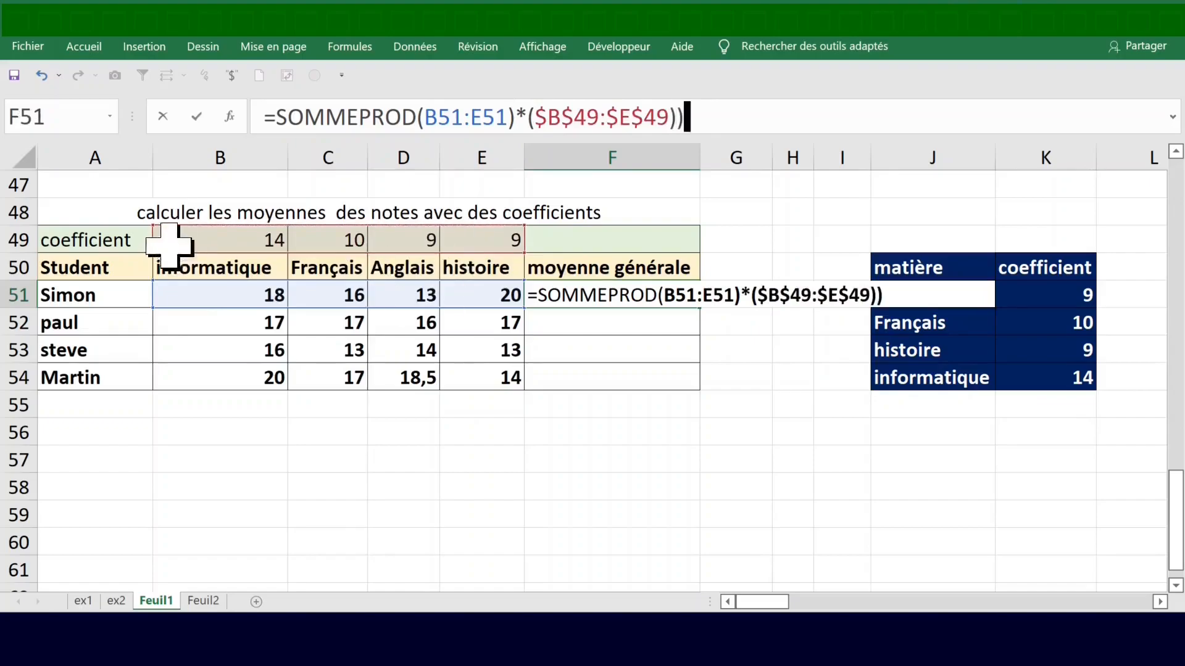
- Add the missing opening parenthesis after SOMMEPROD, commit the formula in F51 and fill it down to F54
left_click(419, 117)
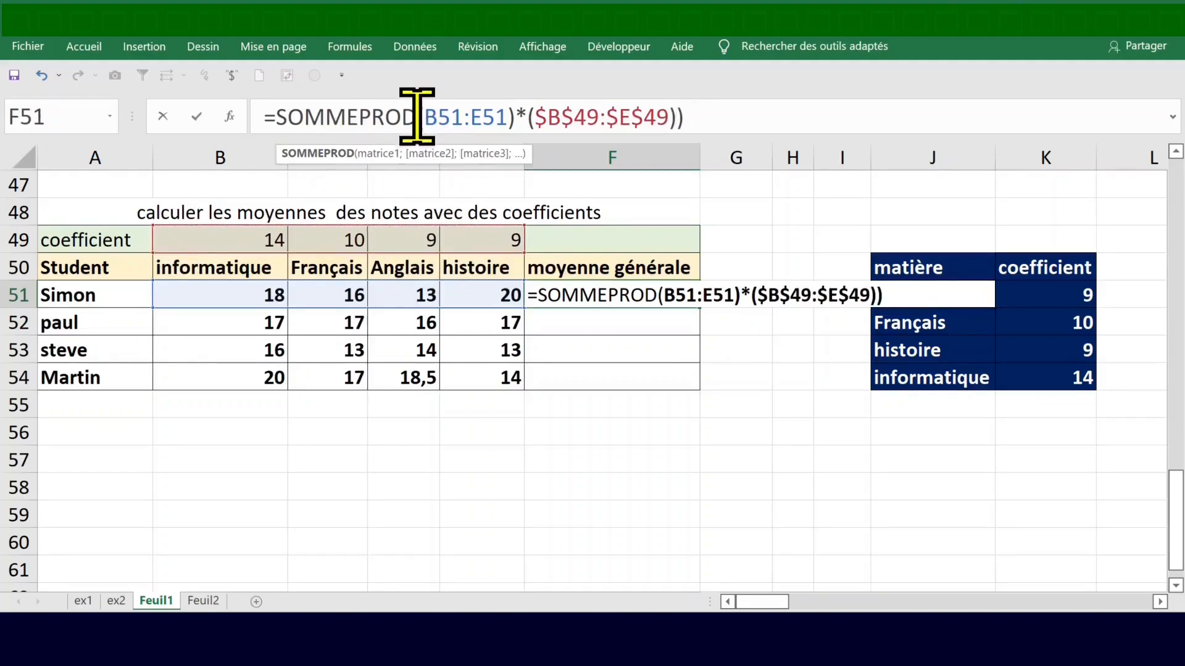
type("(")
key("ctrl+Return")
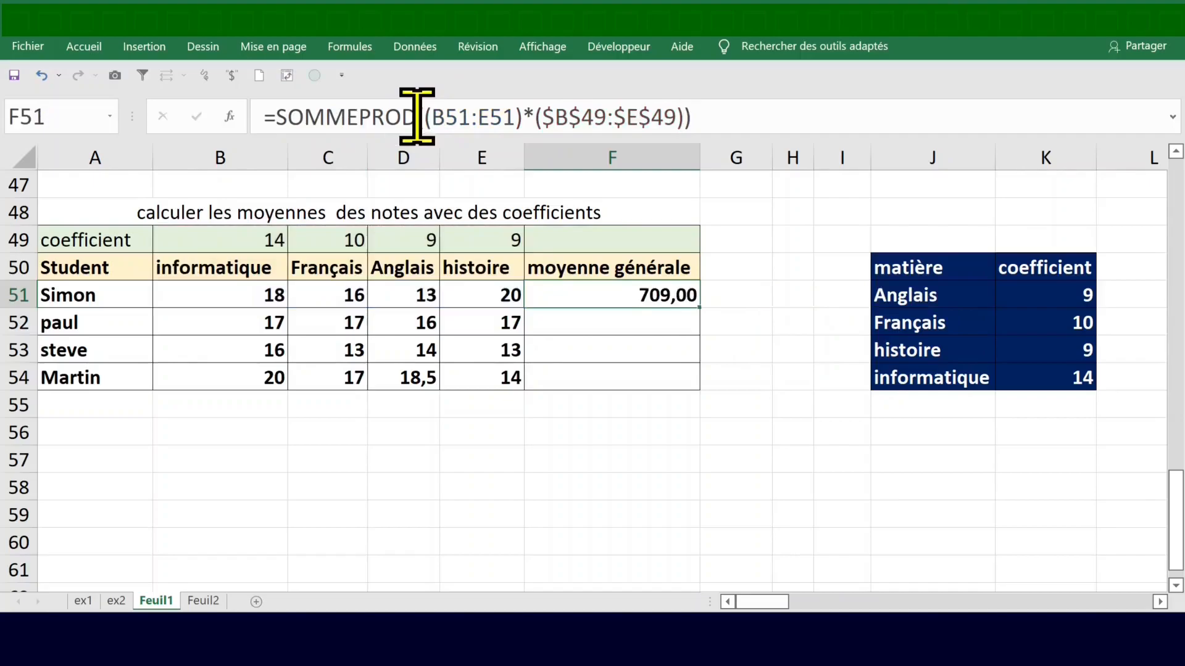
double_click(705, 308)
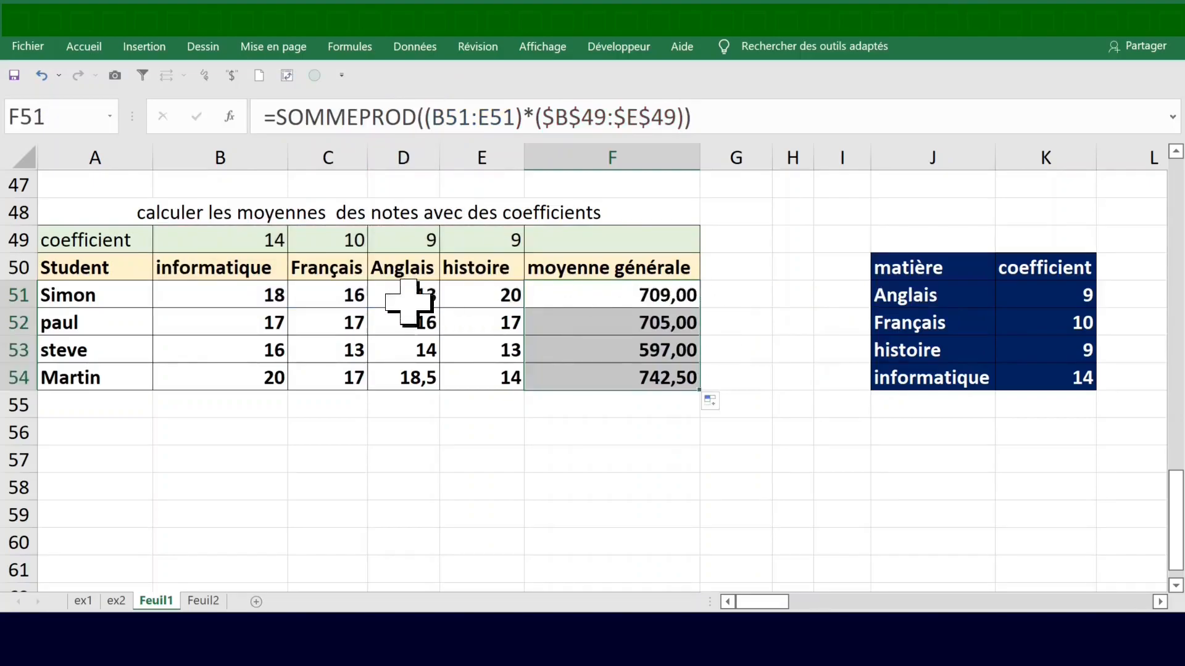
- Divide the SOMMEPROD formula in F51 by SOMME($B$49:$E$49) and fill the completed formula down to F54
left_click(257, 299)
left_click(257, 243)
left_click(660, 300)
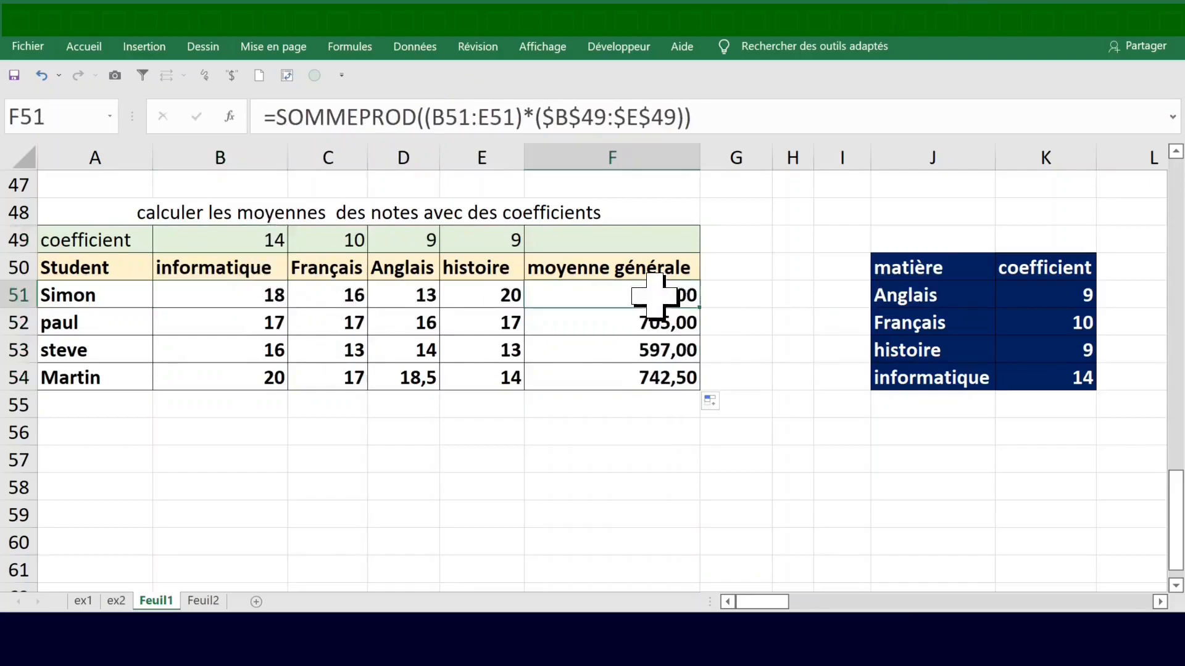
left_click(723, 117)
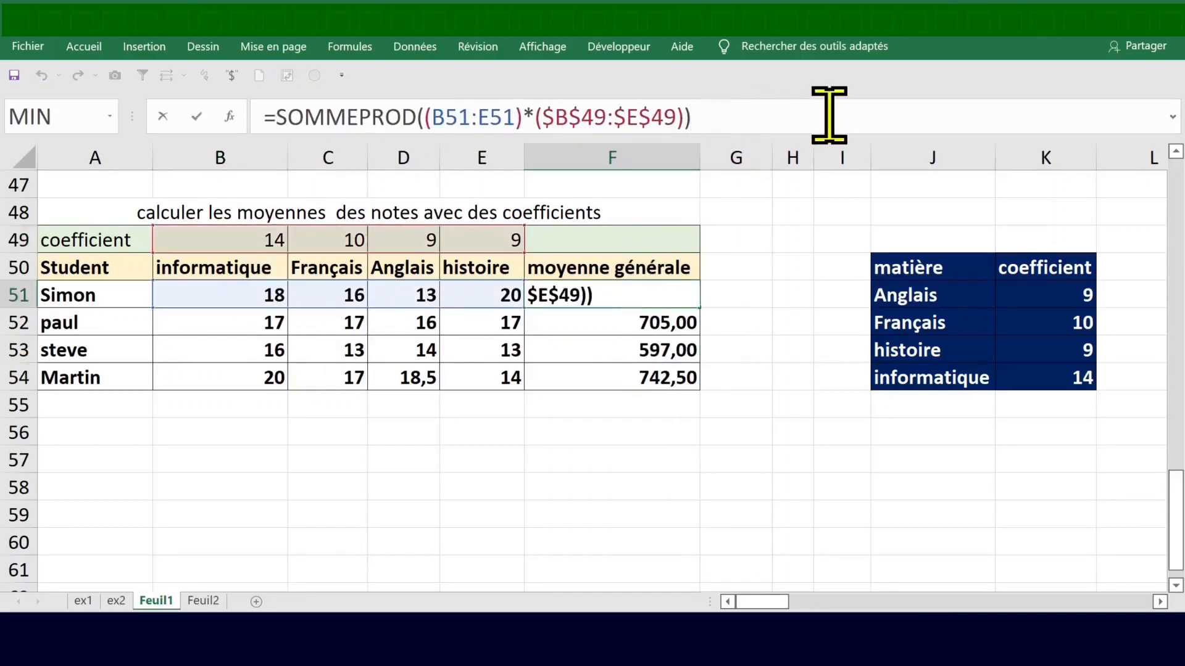
type("/somme")
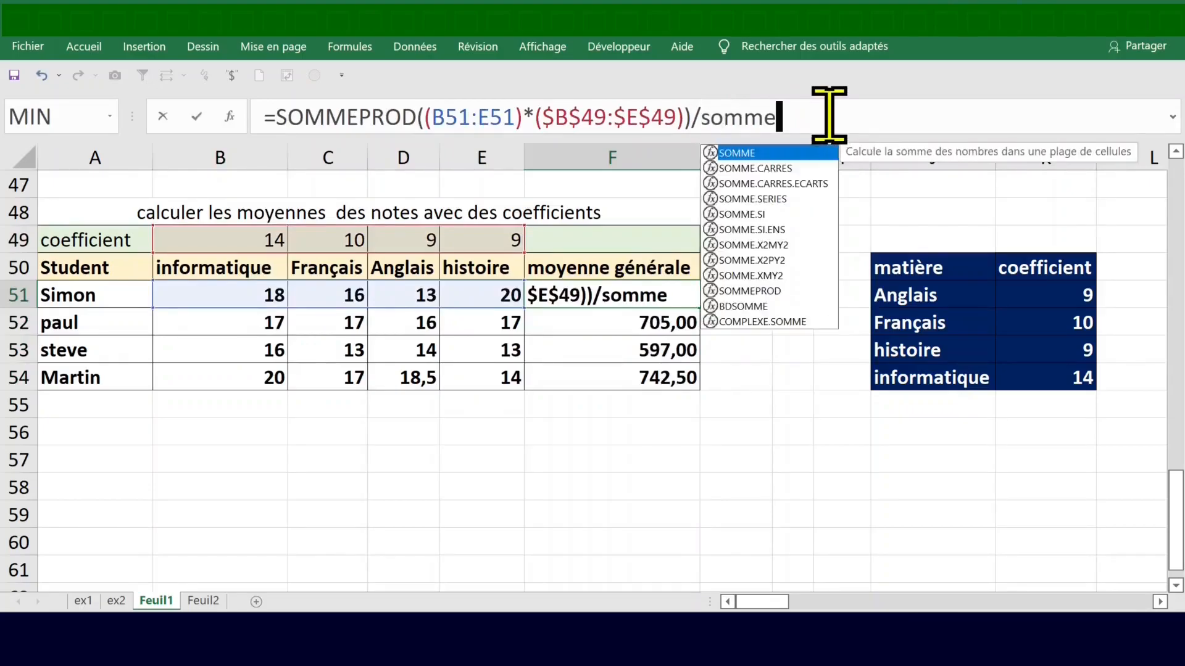
key("Tab")
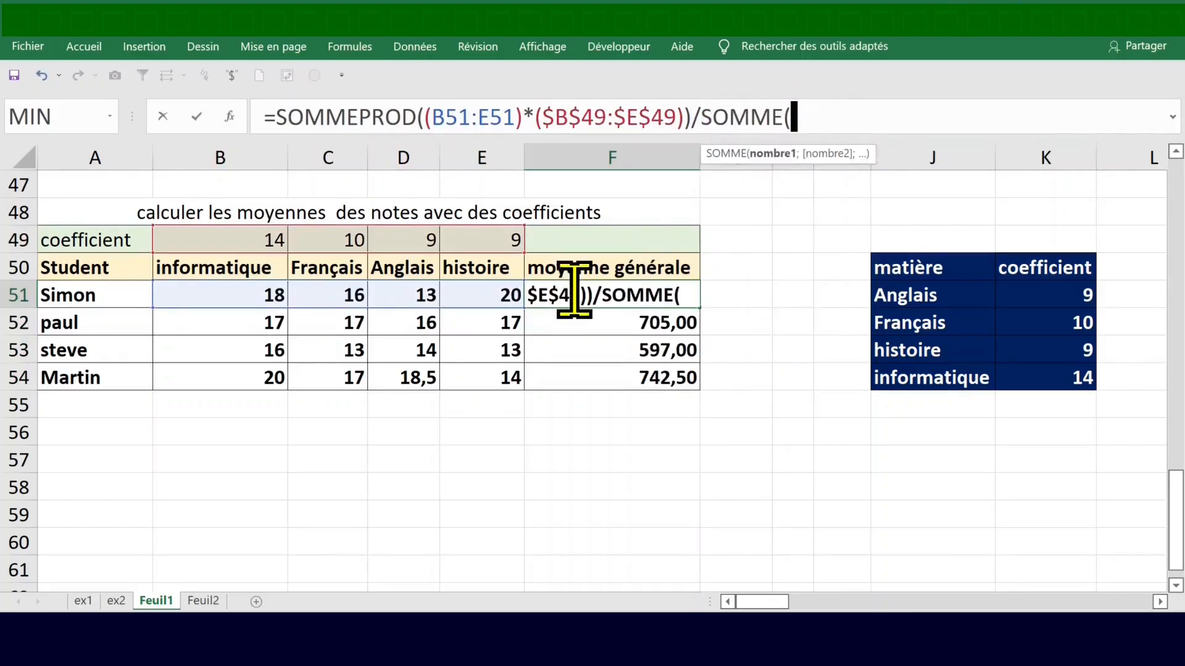
left_click(221, 239)
left_click_drag(221, 239, 477, 239)
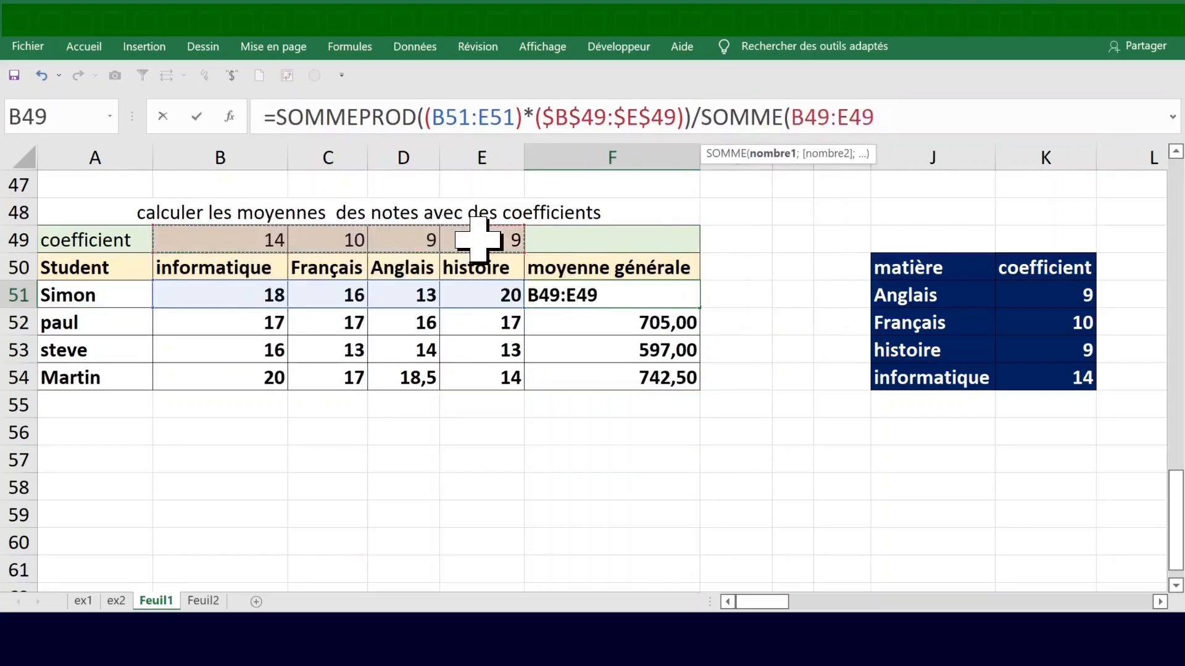
key("F4")
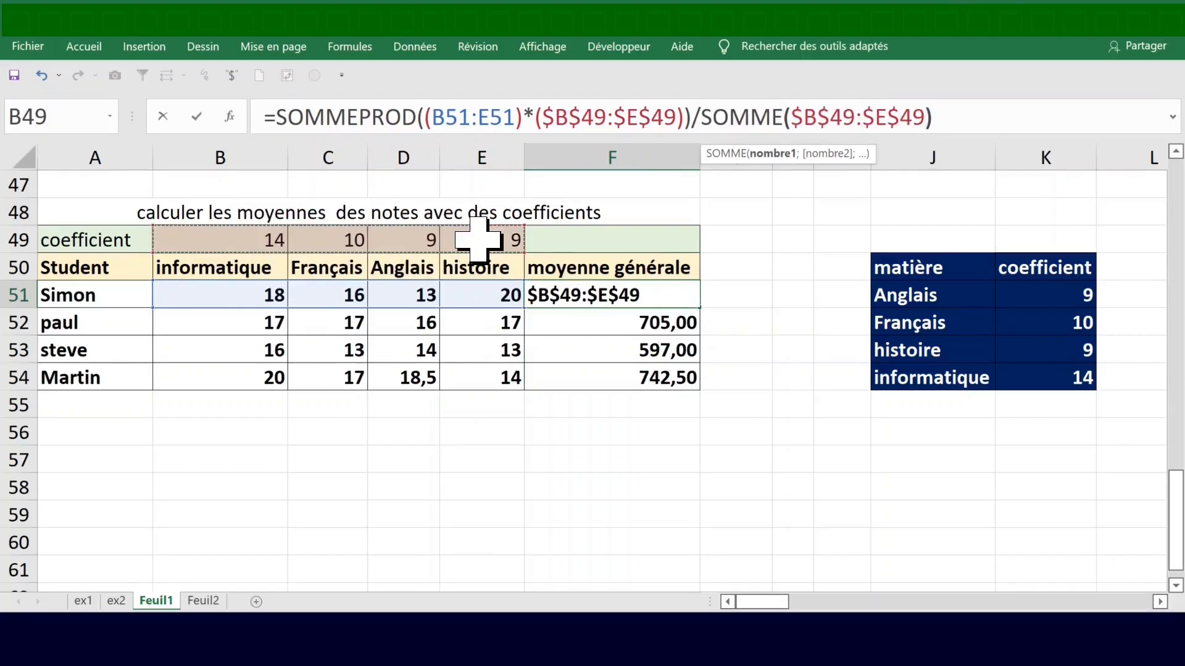
type(")")
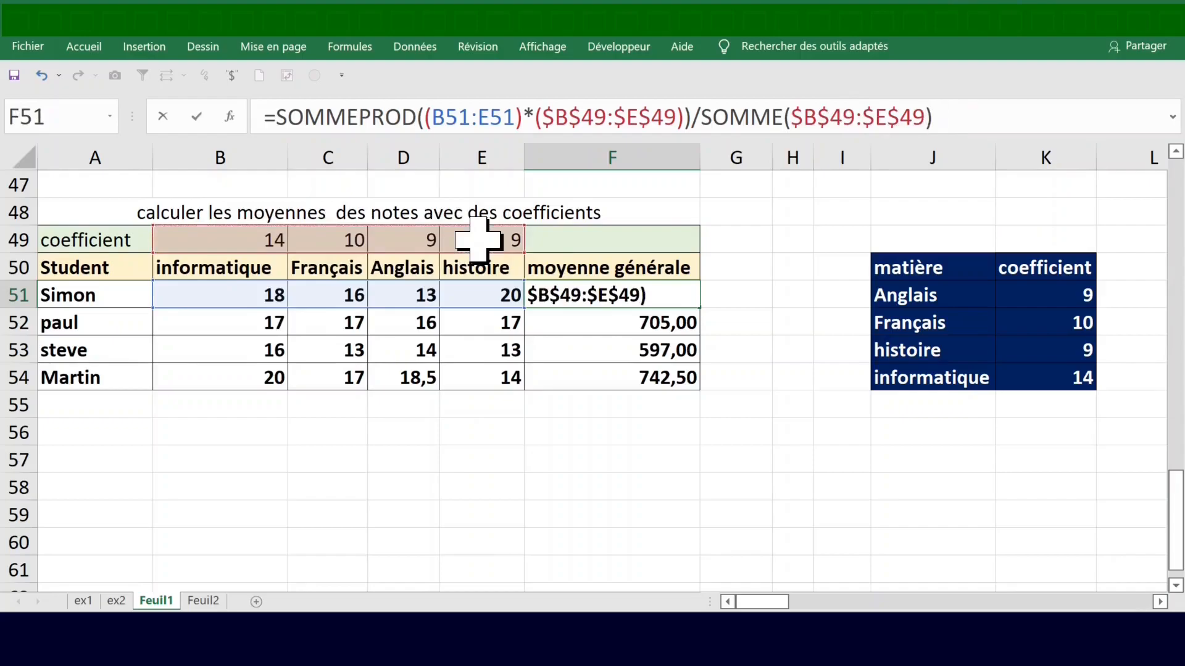
key("ctrl+Return")
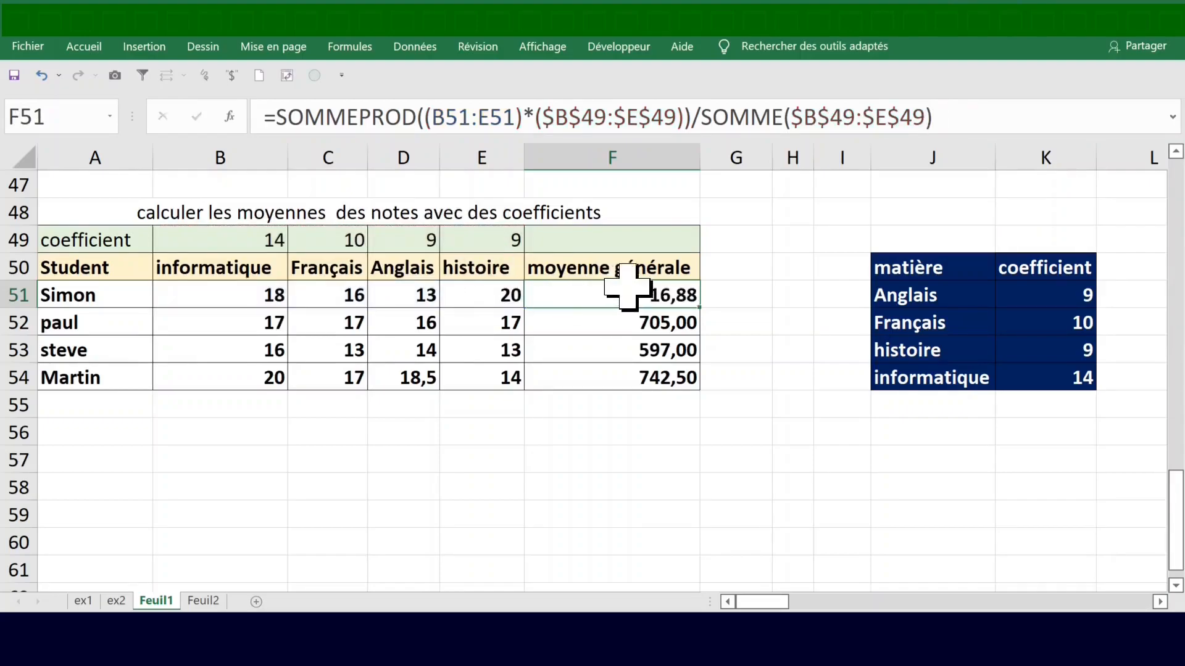
double_click(700, 307)
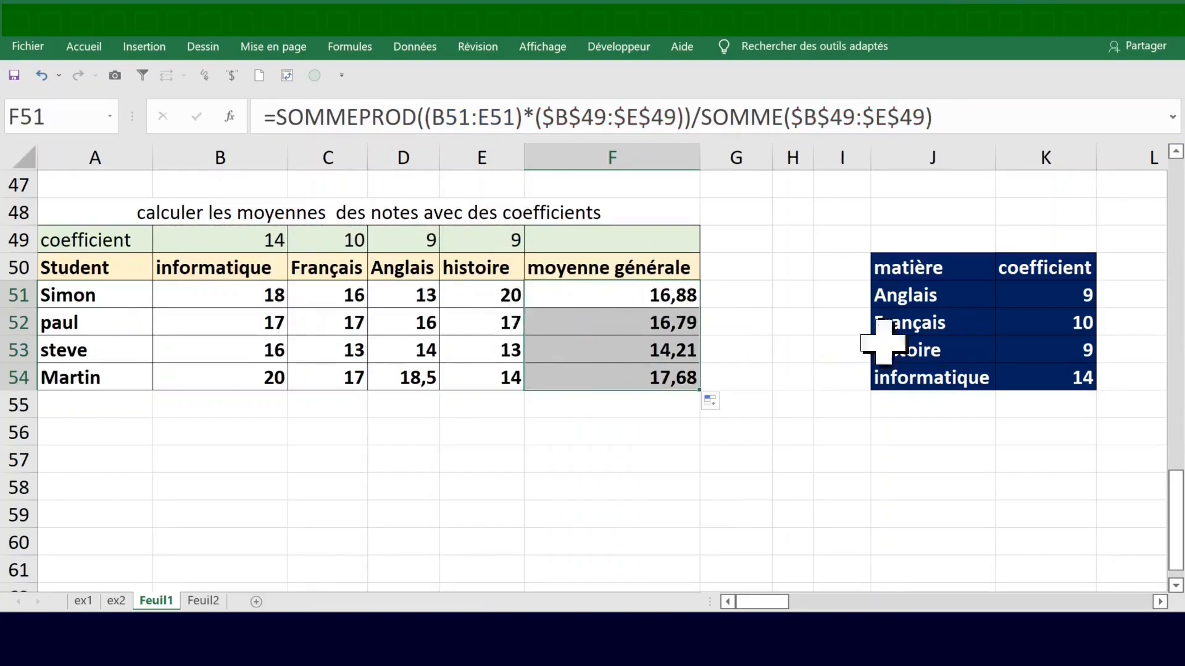
left_click(1076, 296)
left_click(920, 271)
left_click_drag(921, 271, 1071, 379)
key("Return")
key("Return")
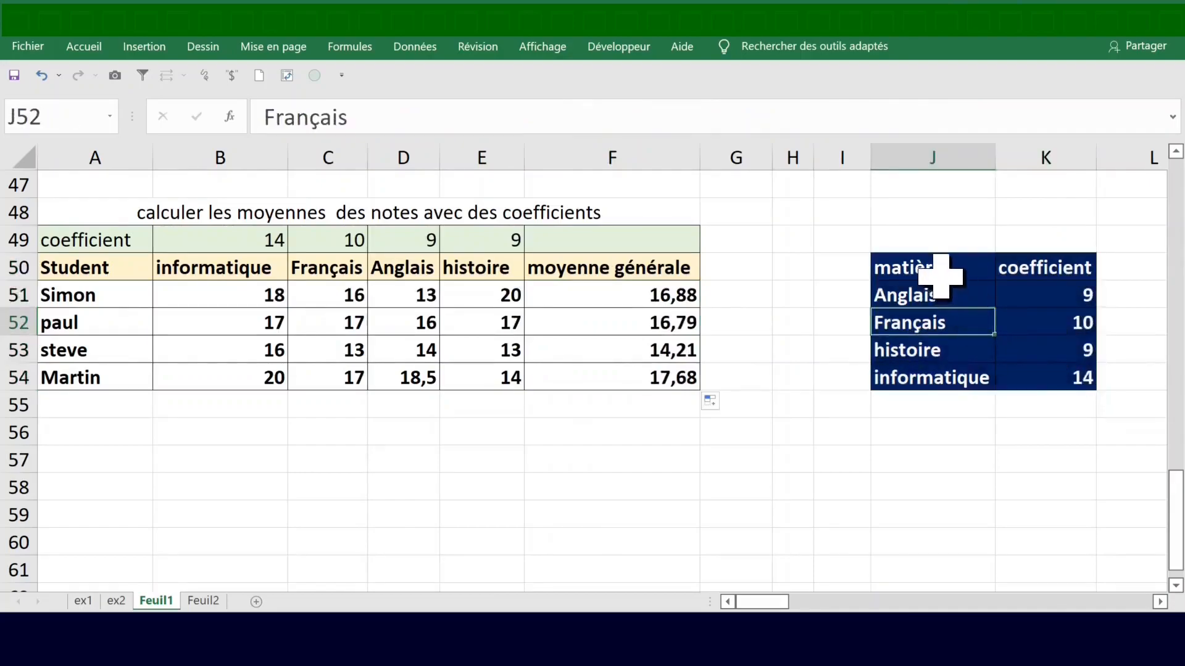
- Set the Anglais coefficient in K51 to 13
left_click(1047, 300)
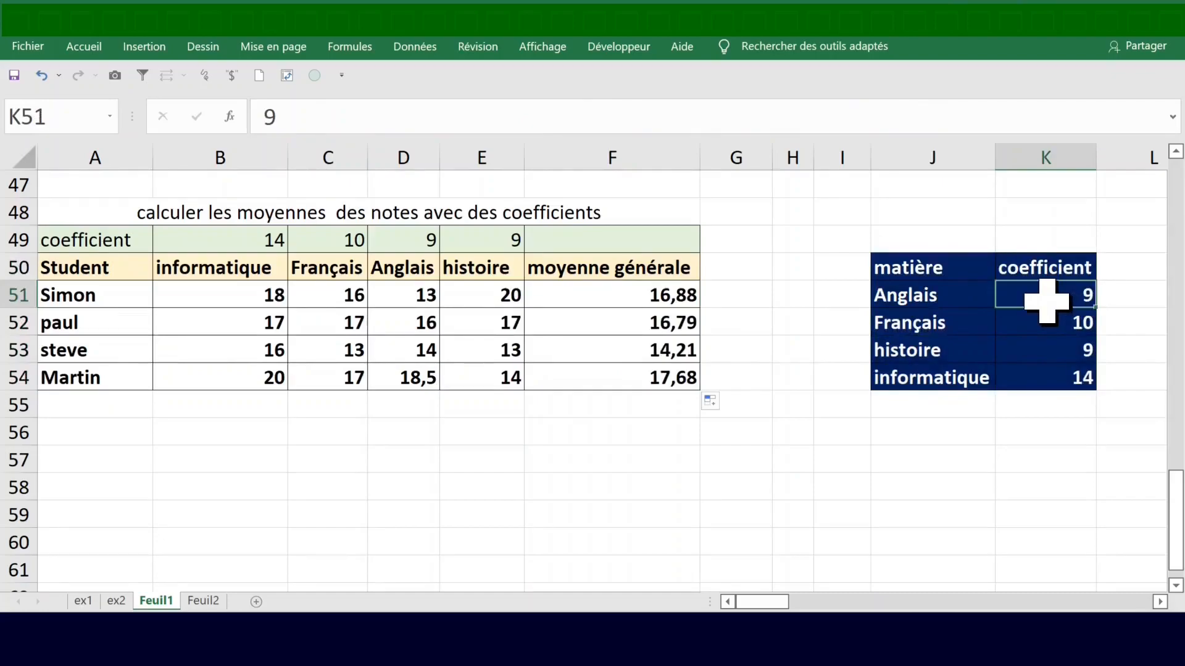
type("13")
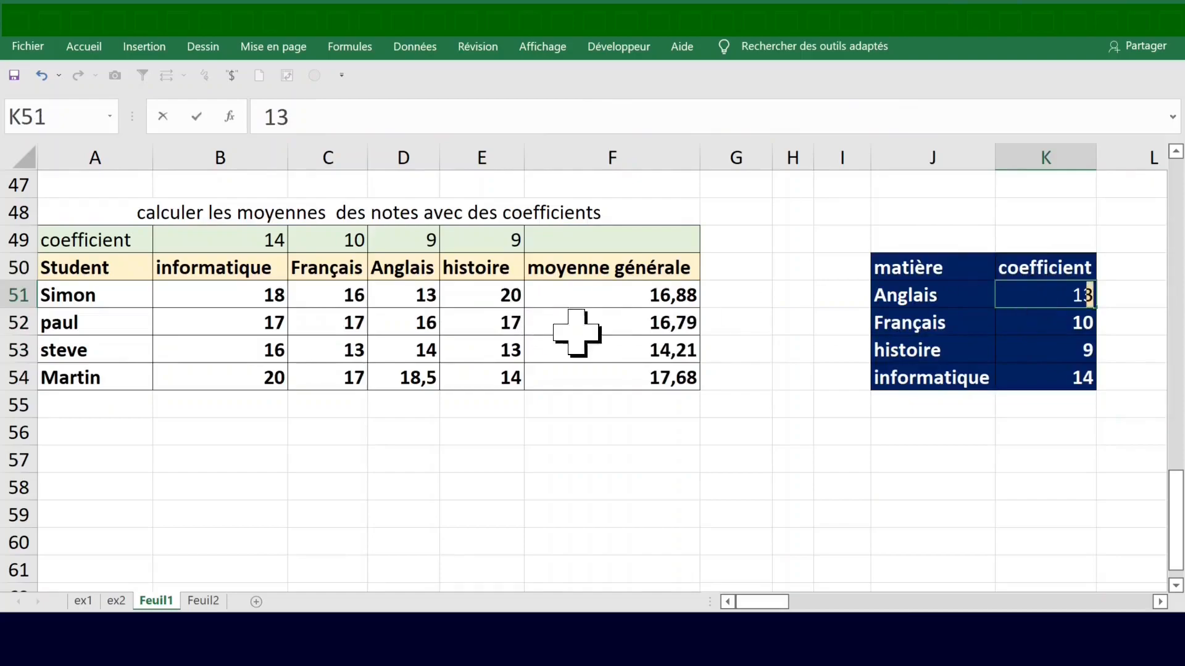
key("Return")
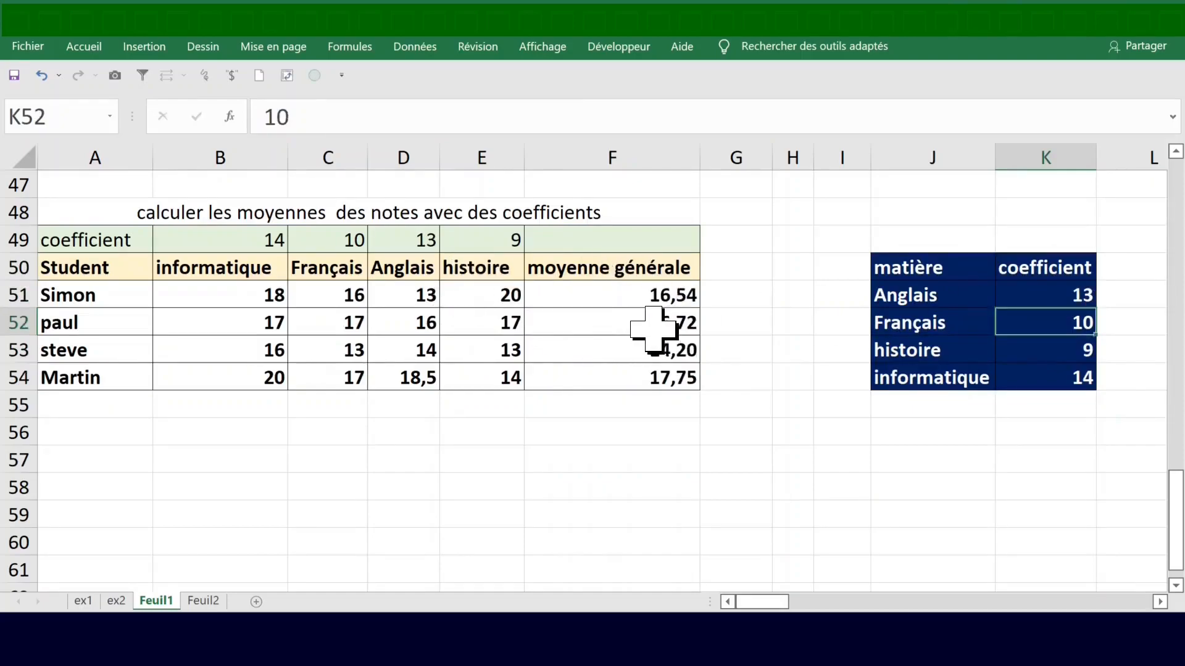
- Hide columns J and K, which contain the matière and coefficient lookup table
left_click(250, 352)
left_click(271, 373)
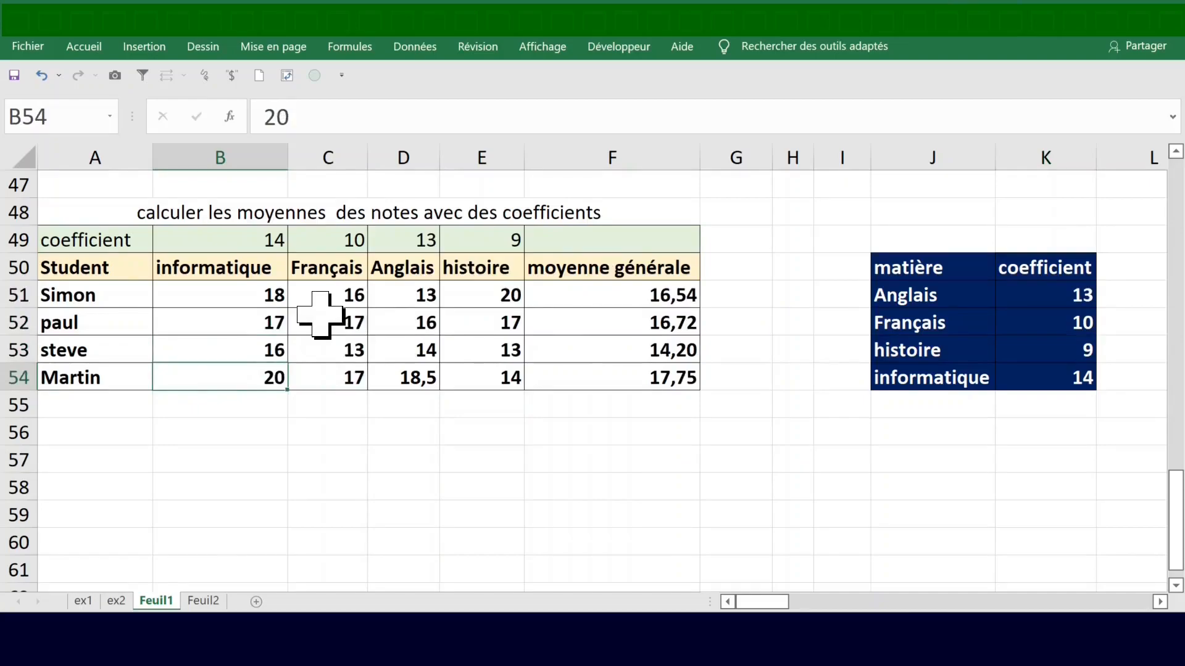
left_click_drag(883, 156, 1043, 163)
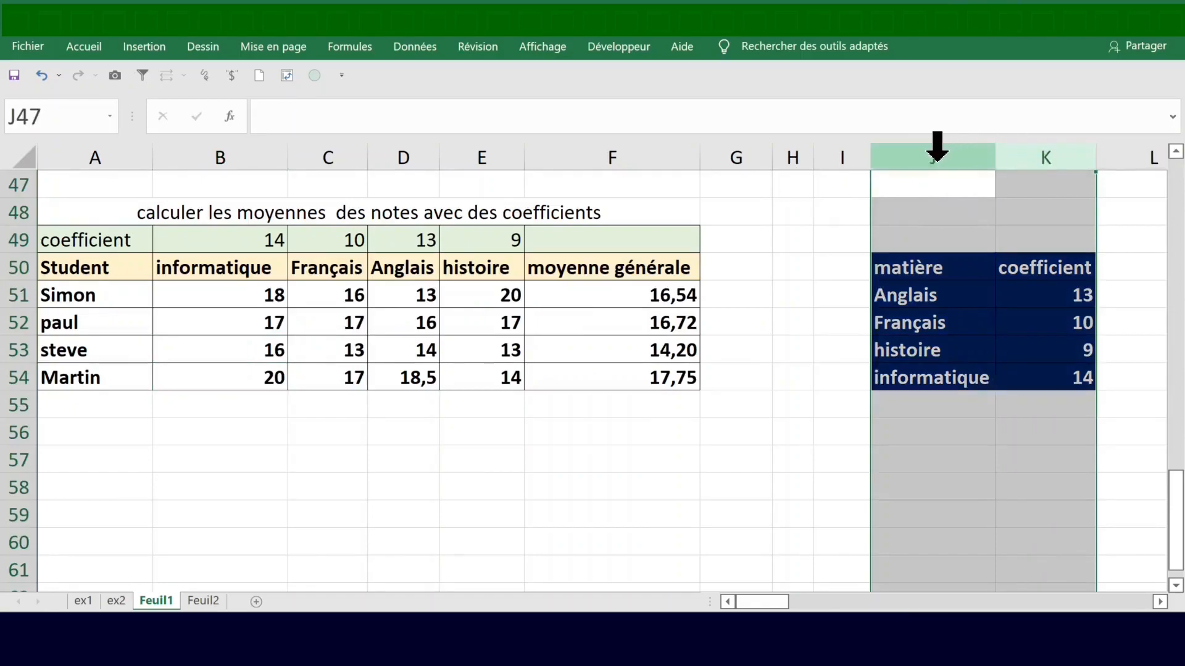
right_click(938, 162)
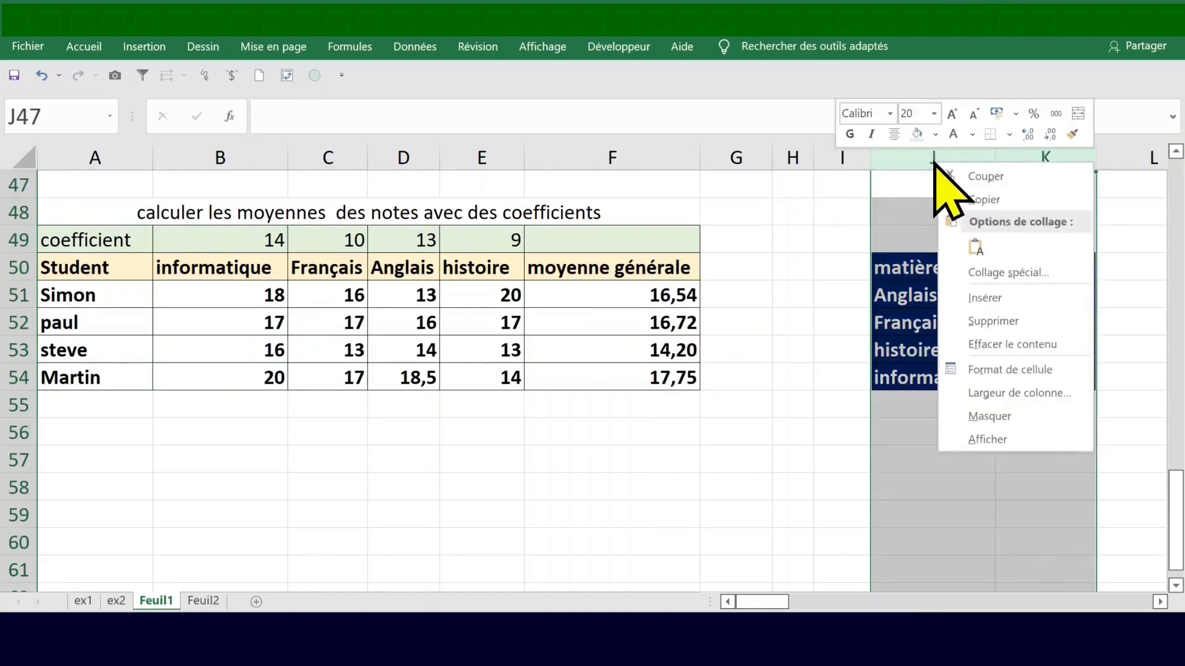
left_click(1012, 417)
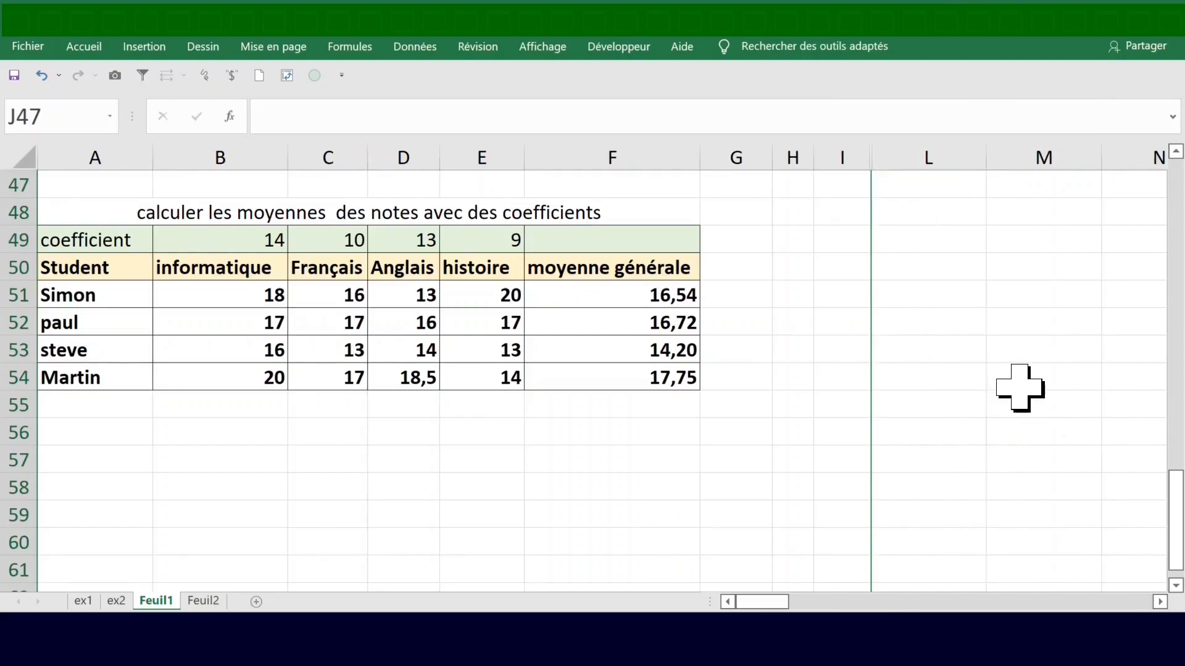
left_click(399, 304)
left_click(265, 299)
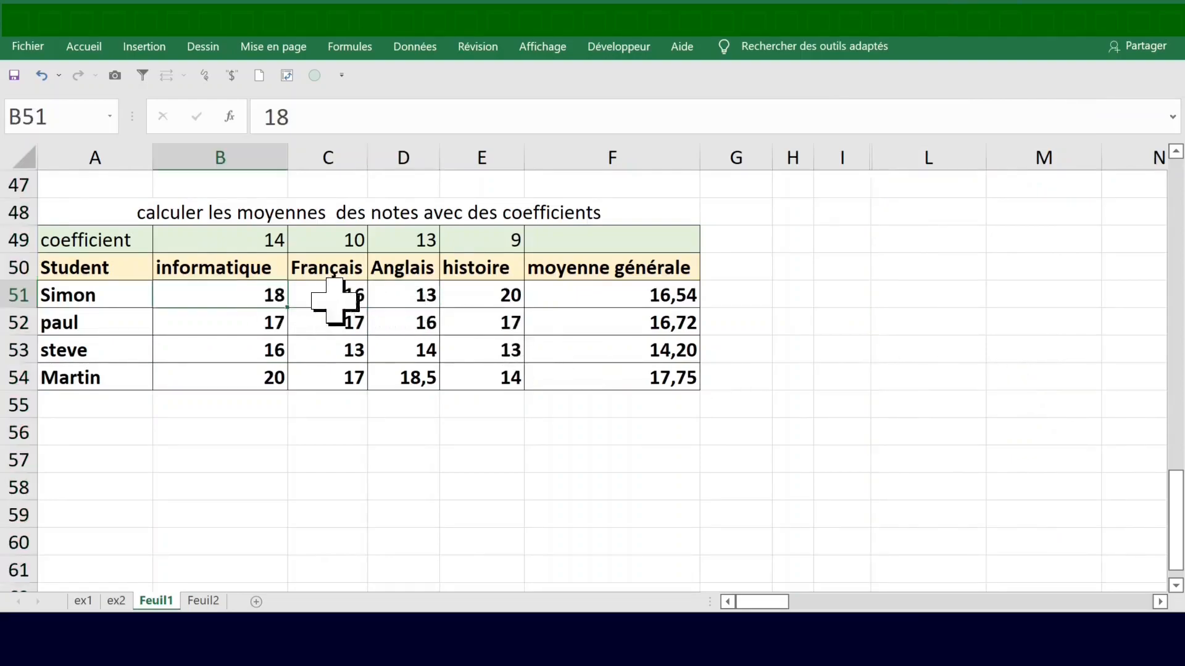
- Add a new student in row 55 by entering the first name and the grades 19, 18, 17 and 20 in B55:E55
left_click(98, 404)
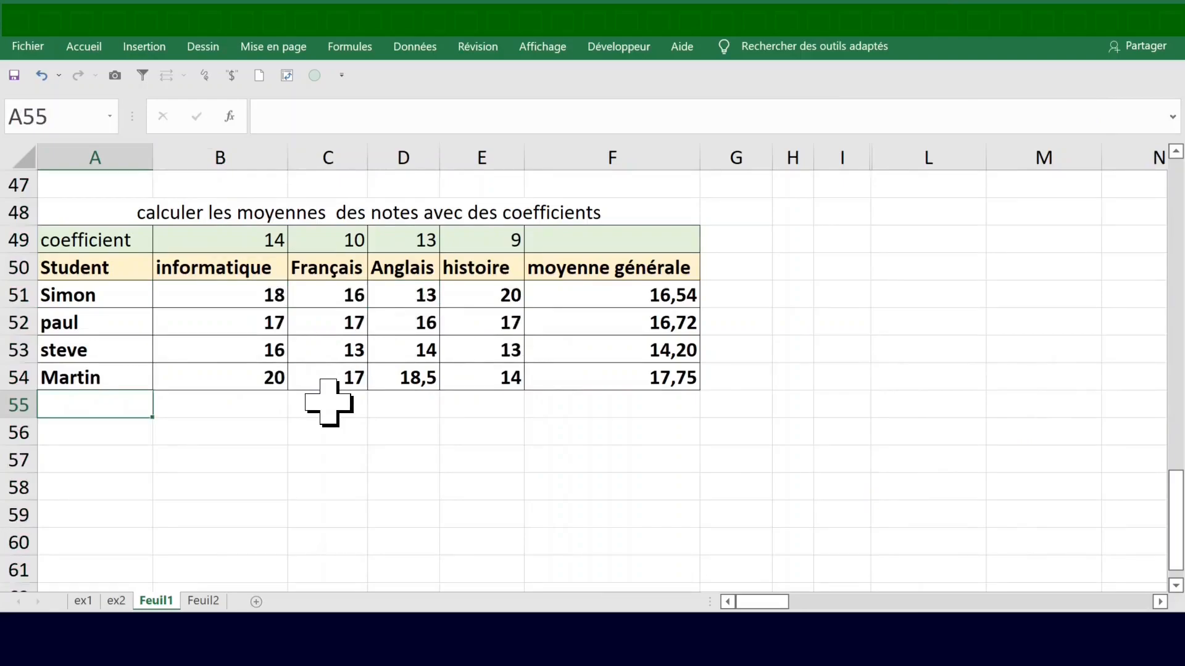
type("F")
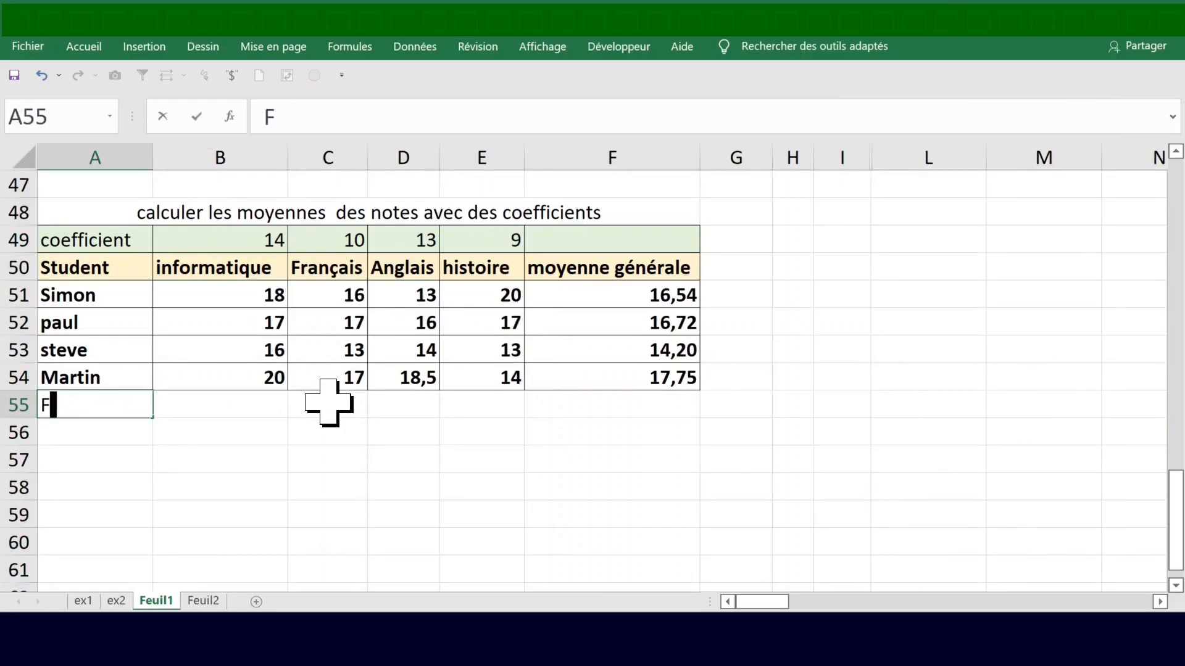
type("rançois")
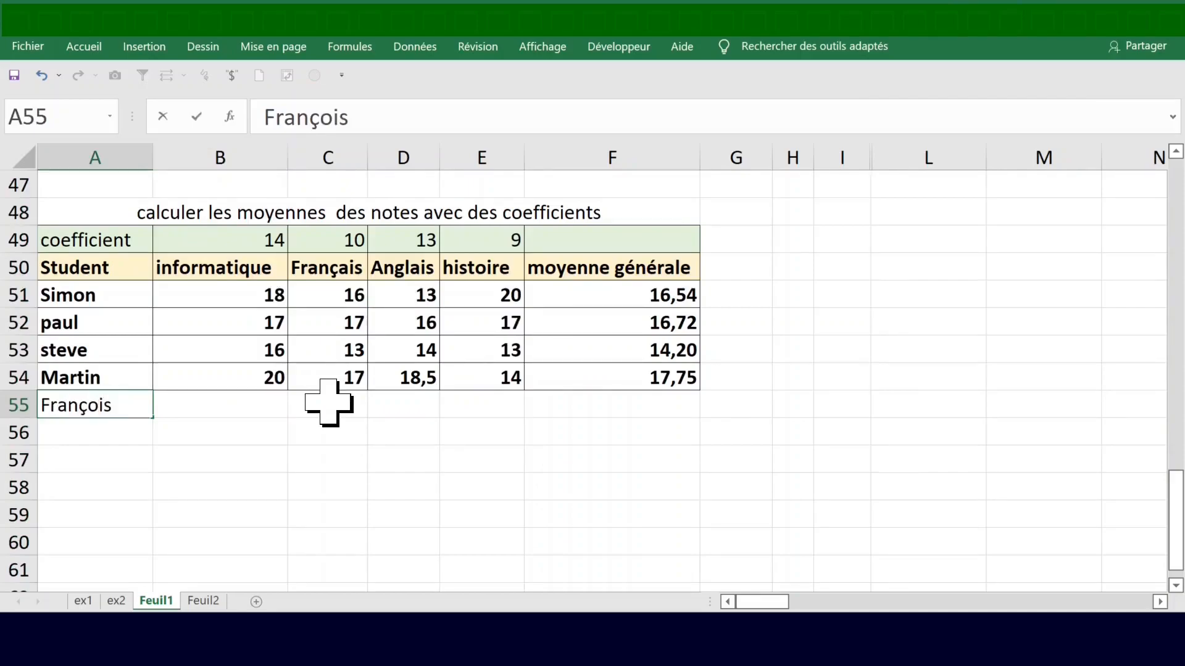
left_click(243, 405)
type("19")
key("Tab")
type("18")
key("Tab")
type("17")
key("Tab")
type("20")
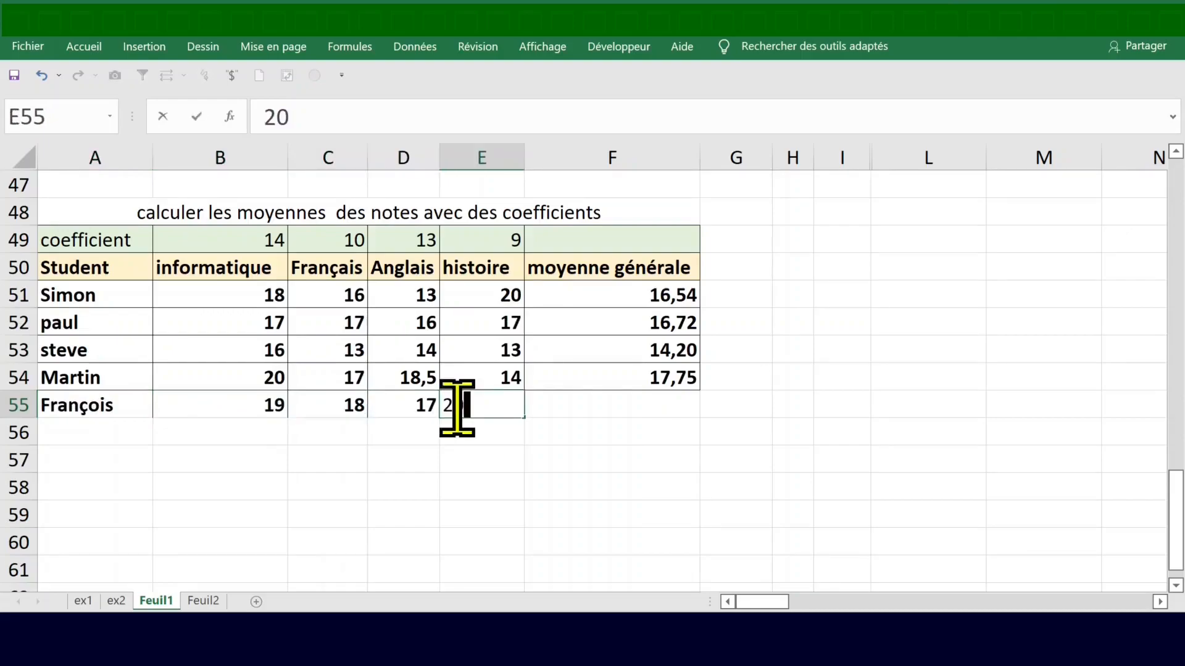
- Fill the weighted average formula from F54 down to F55 for the new student
left_click(627, 409)
left_click(627, 386)
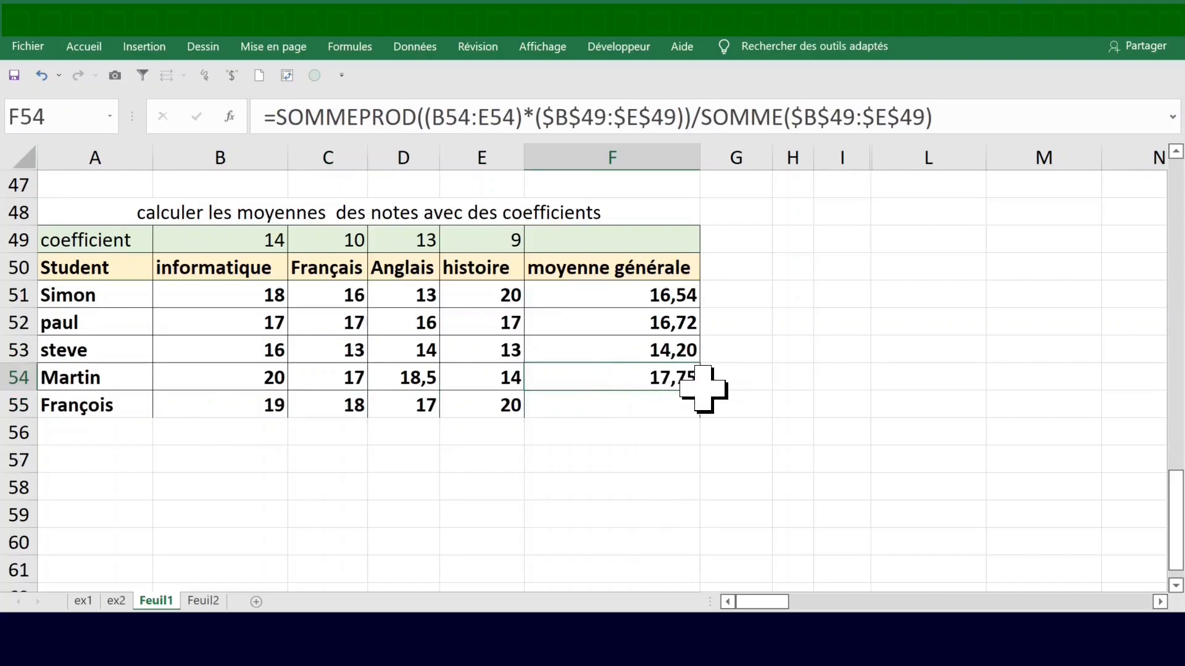
left_click_drag(701, 390, 706, 417)
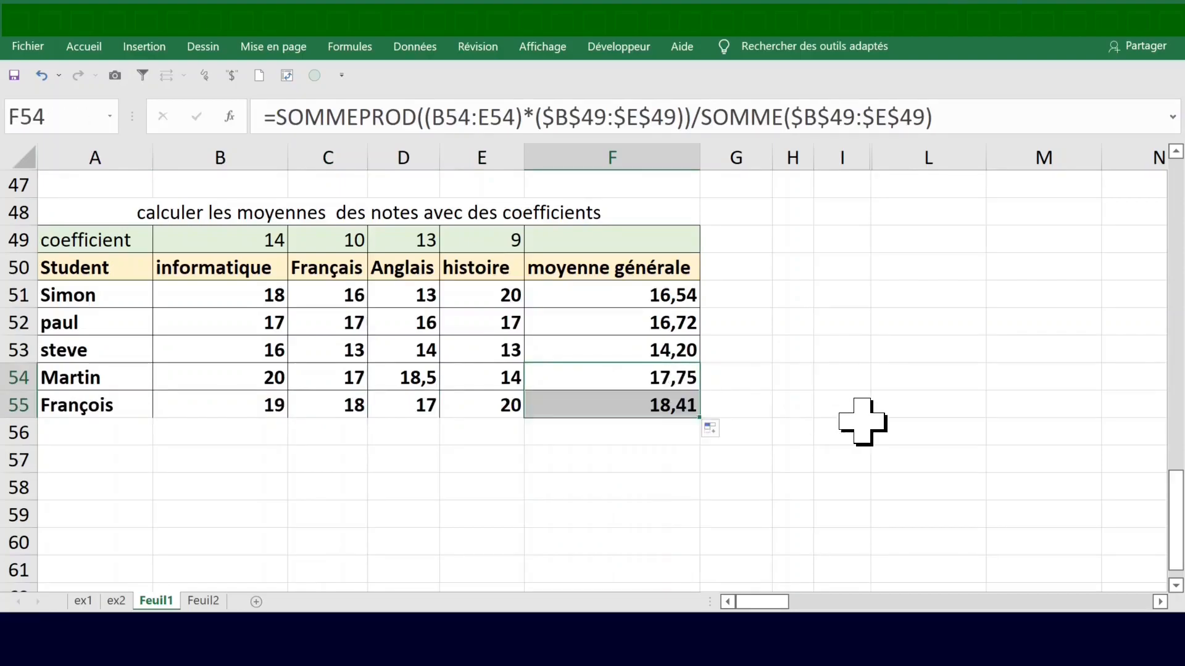
- Hide row 49, which contains the coefficients above the grades table
left_click(122, 405)
left_click(112, 238)
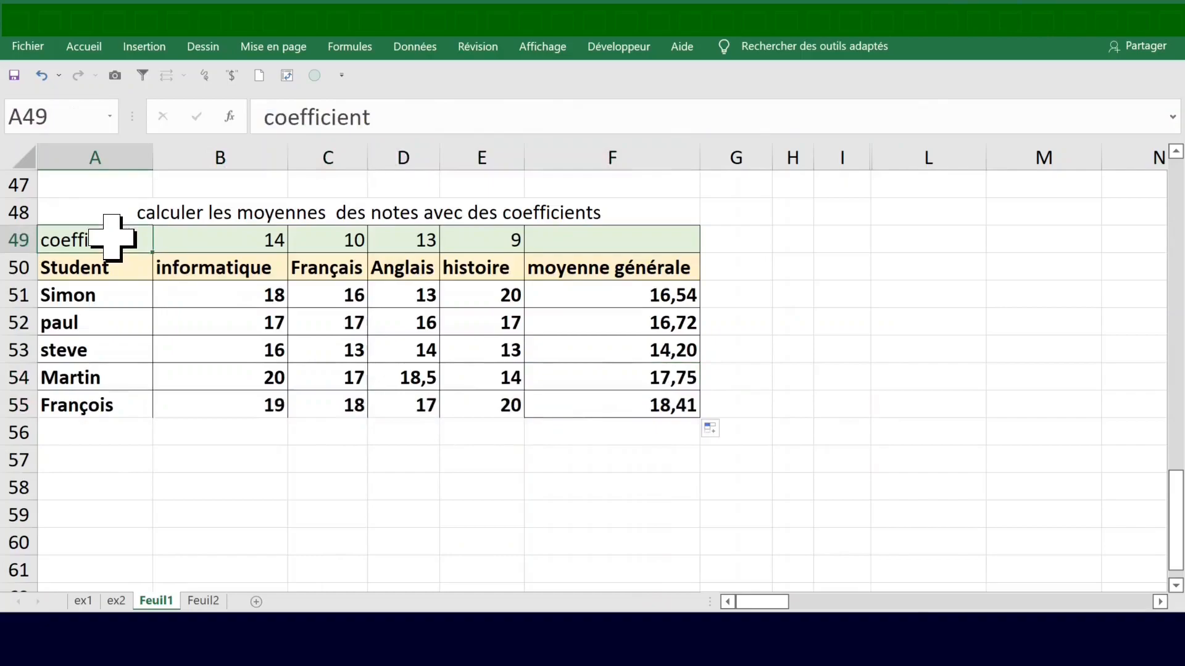
left_click(395, 239)
left_click(18, 240)
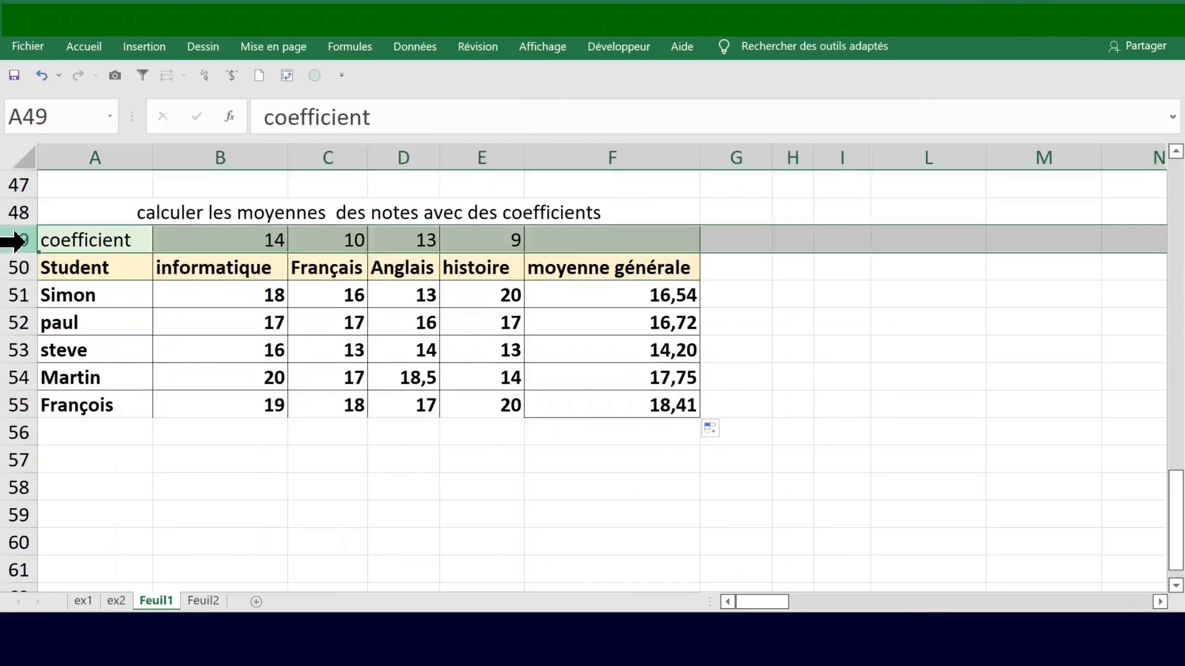
right_click(22, 242)
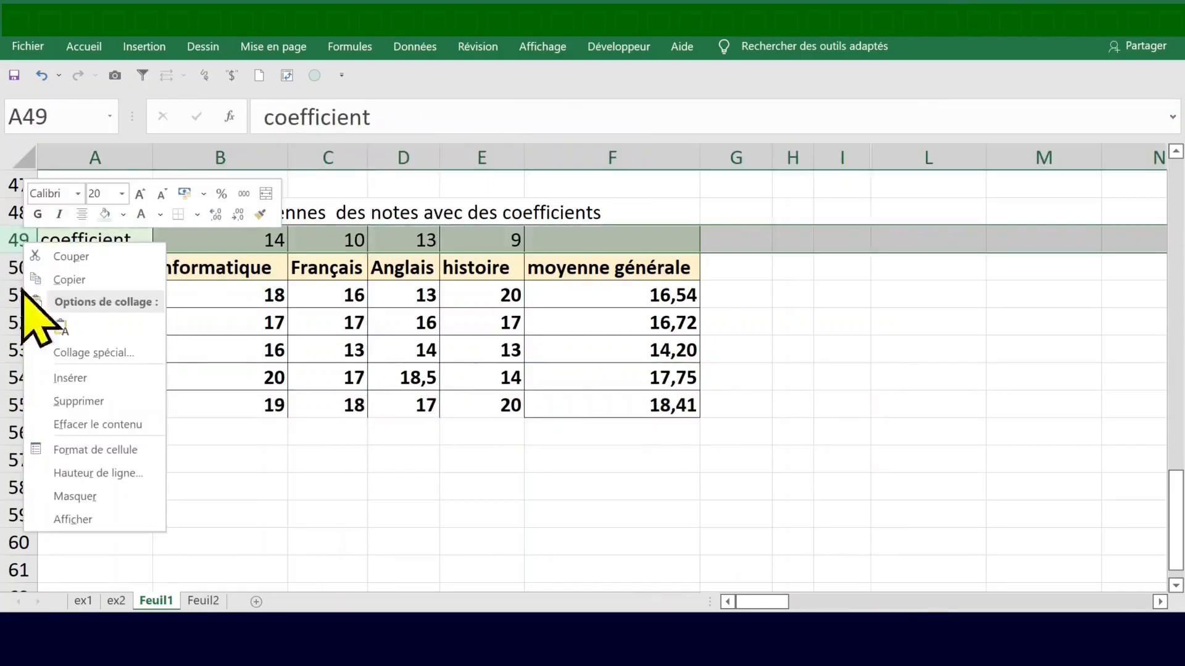
left_click(74, 496)
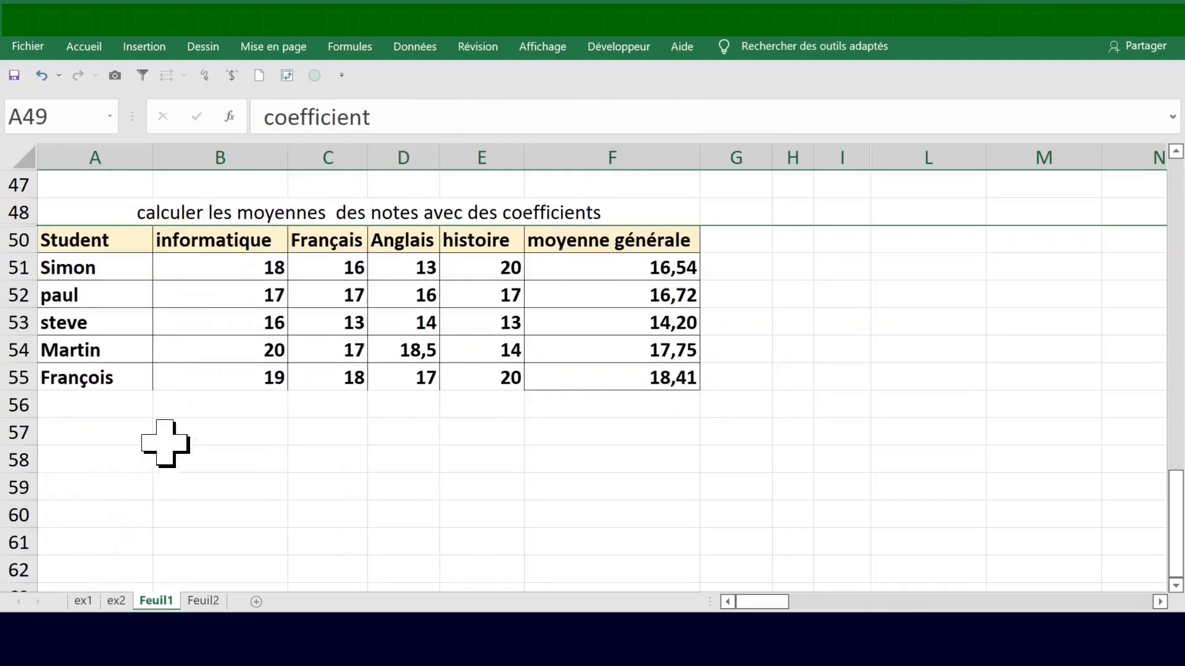
left_click(428, 355)
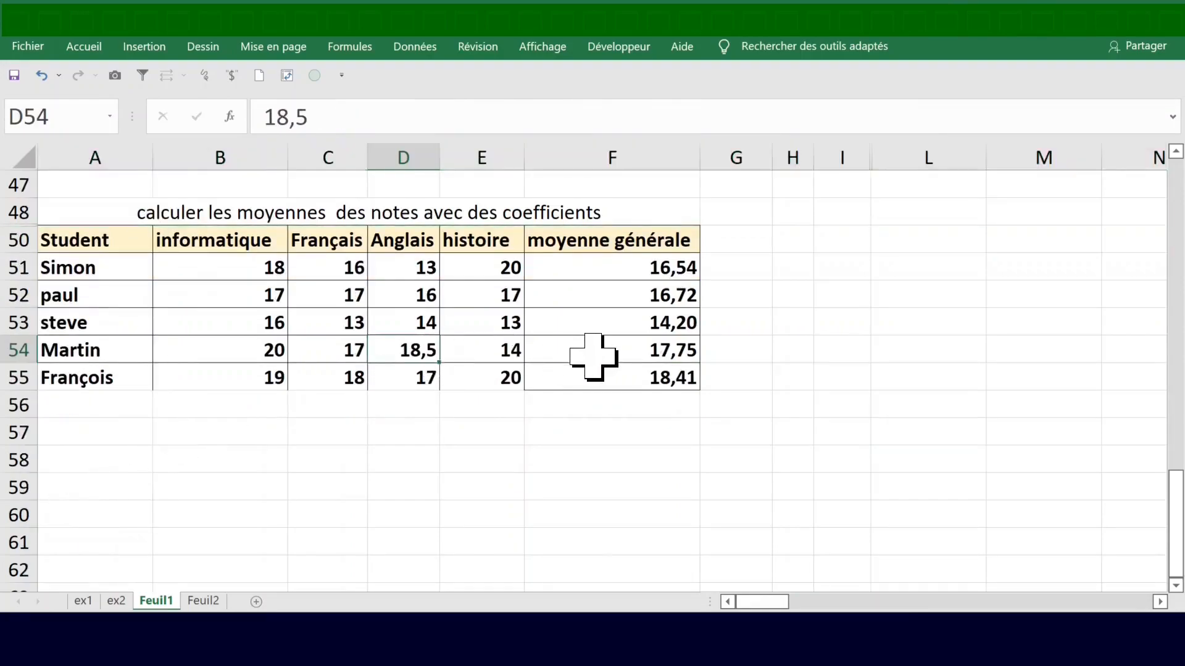